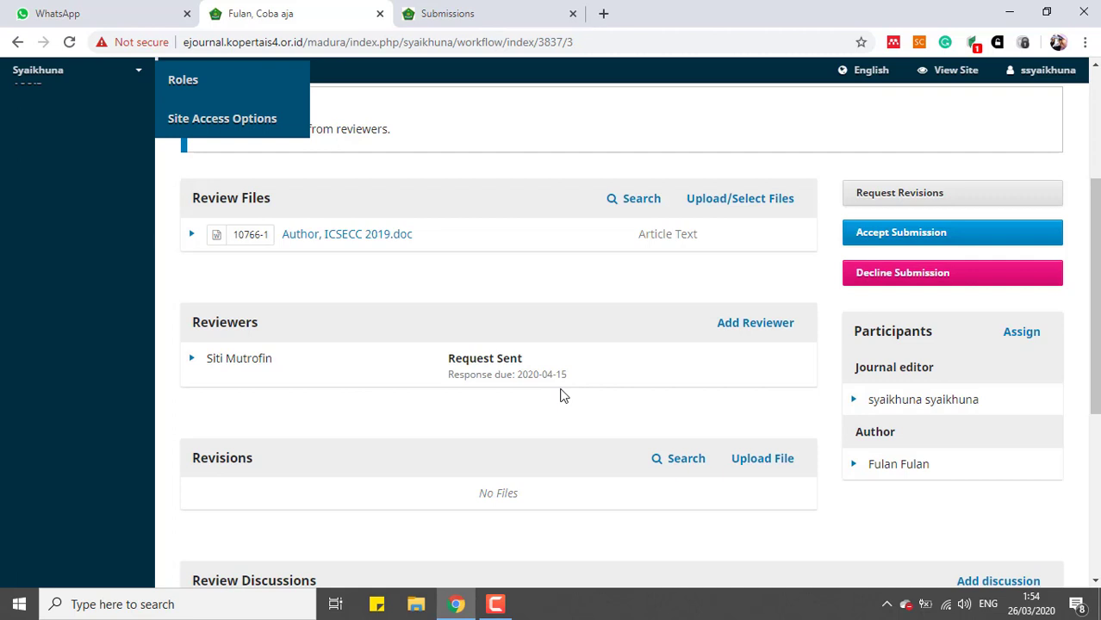
Step: Open the assigned submission "Coba aja: Just try it" in the reviewer's queue and download its review file "Author, ICSECC 2019.doc"
{"action": "left_click", "coordinate": [479, 11]}
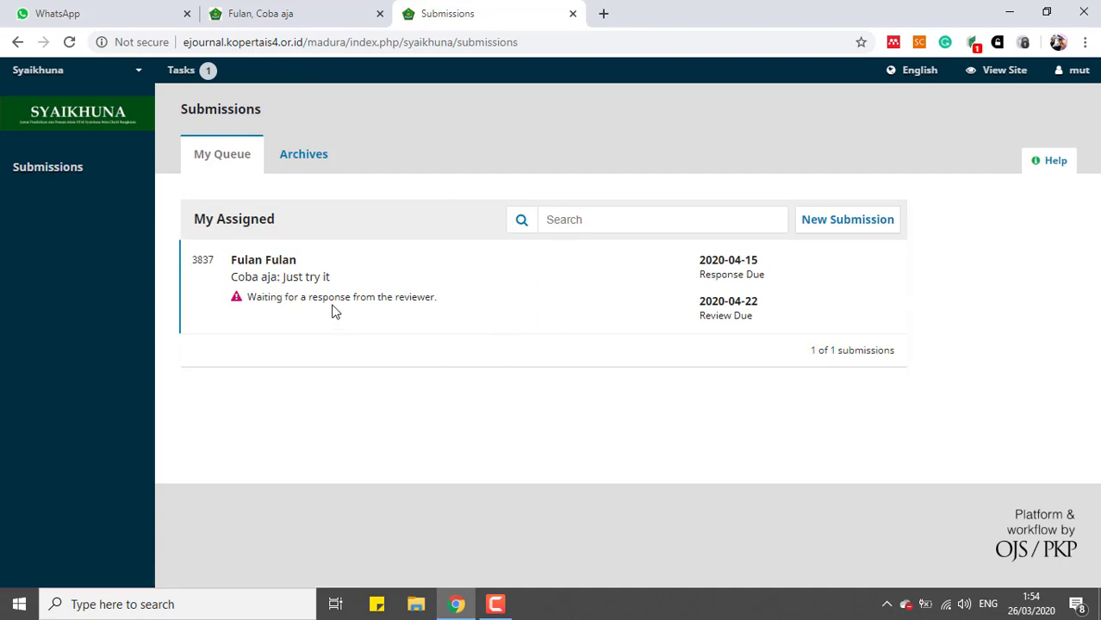
{"action": "left_click", "coordinate": [280, 291]}
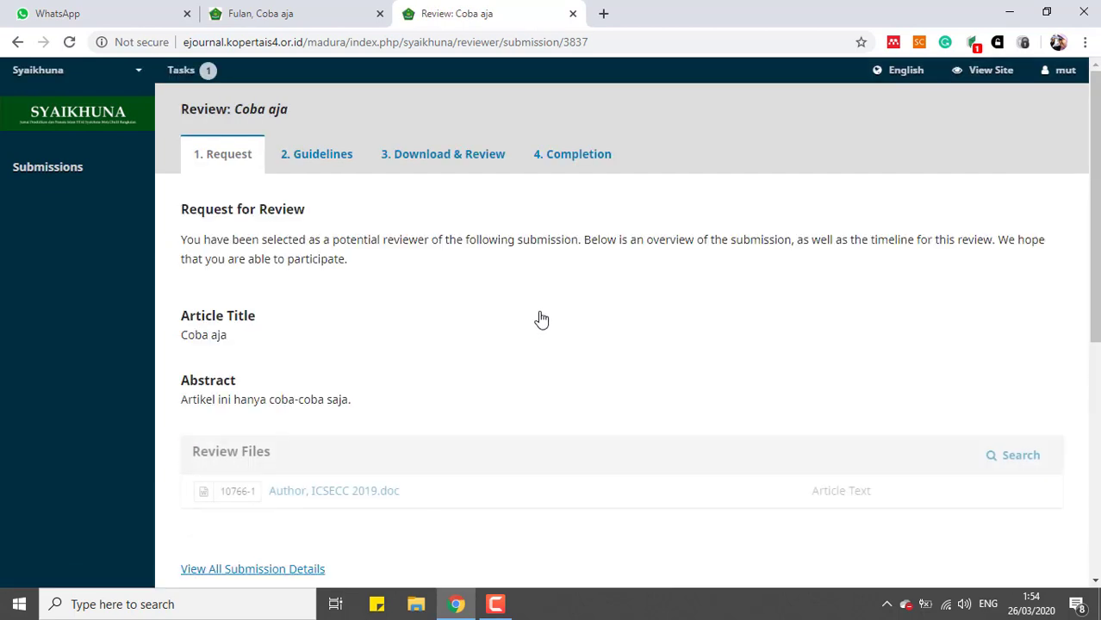
{"action": "scroll", "coordinate": [492, 344], "scroll_direction": "down", "scroll_amount": 2}
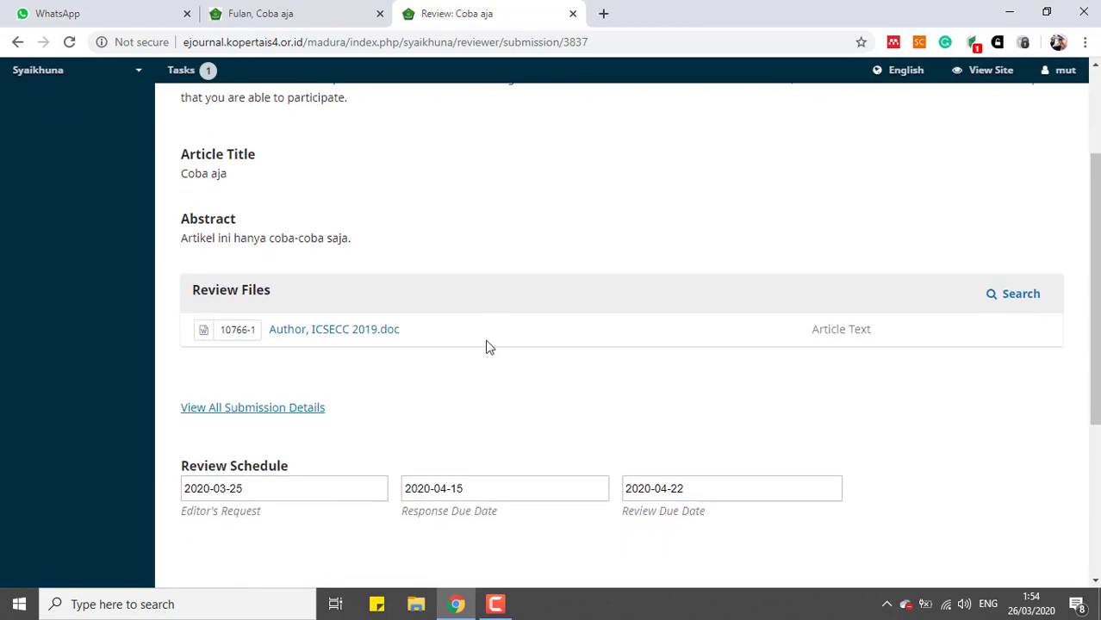
{"action": "left_click", "coordinate": [354, 336]}
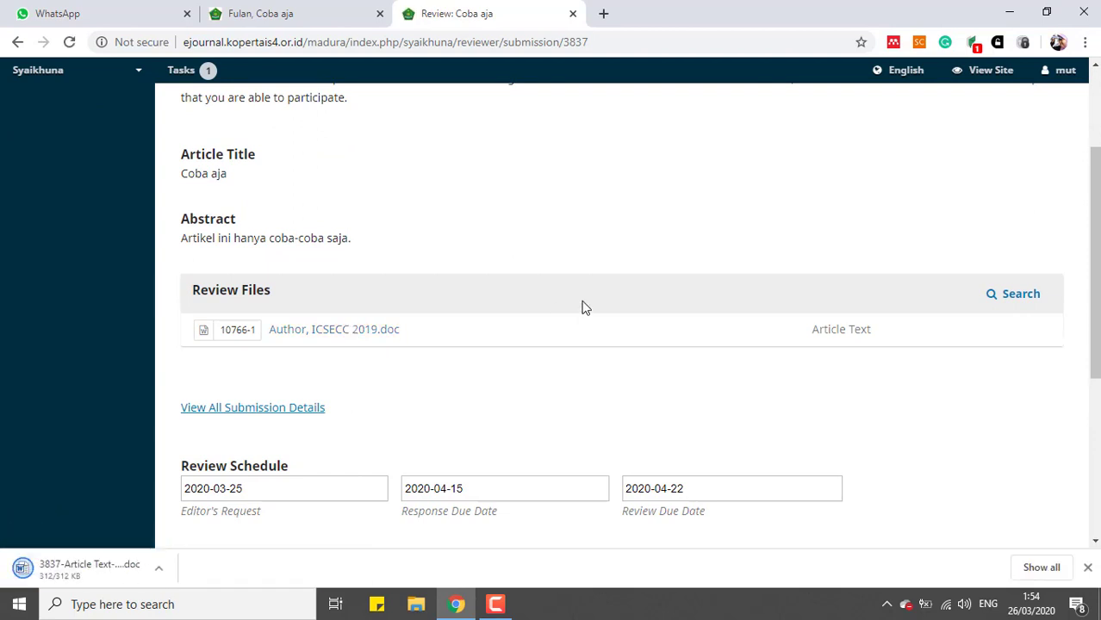
Step: Open the downloaded article document in Word and dismiss the Office activation wizard
{"action": "left_click", "coordinate": [168, 572]}
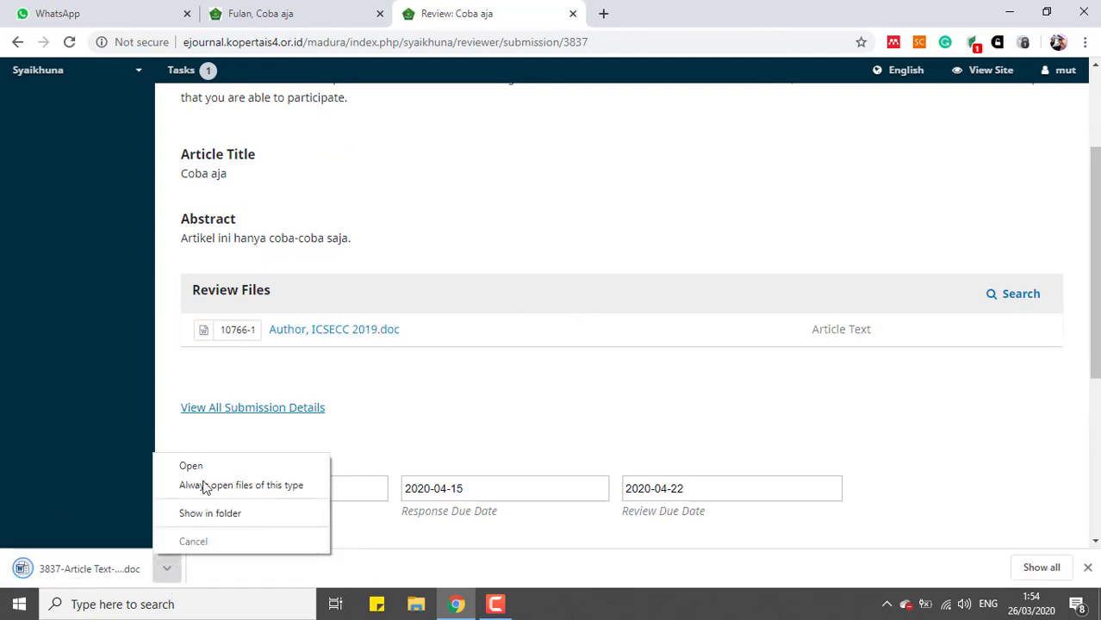
{"action": "left_click", "coordinate": [202, 467]}
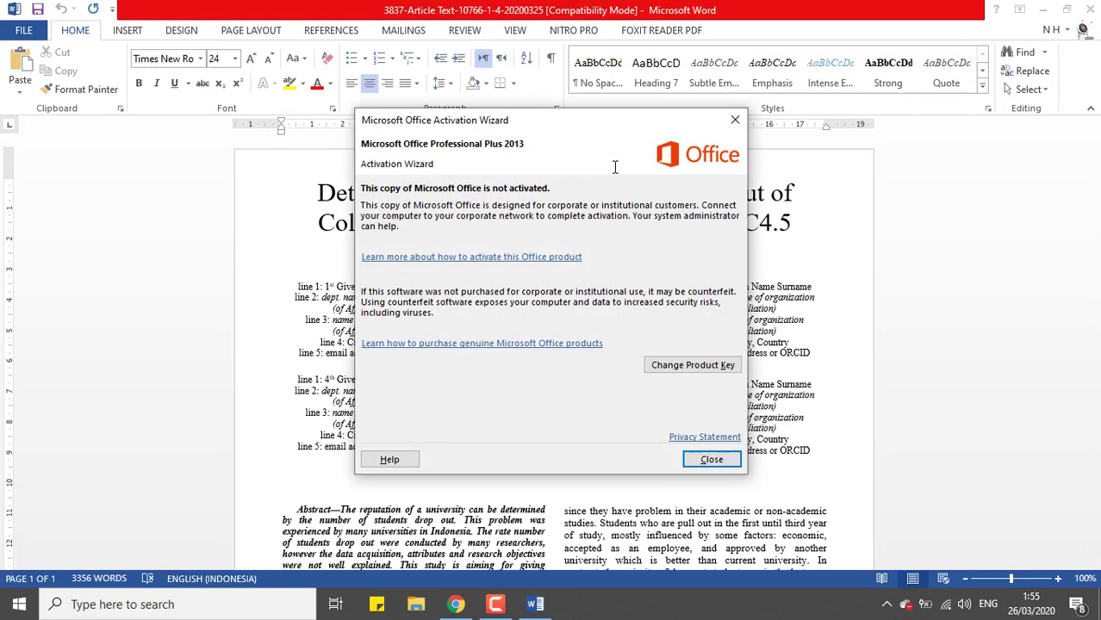
{"action": "left_click", "coordinate": [734, 120]}
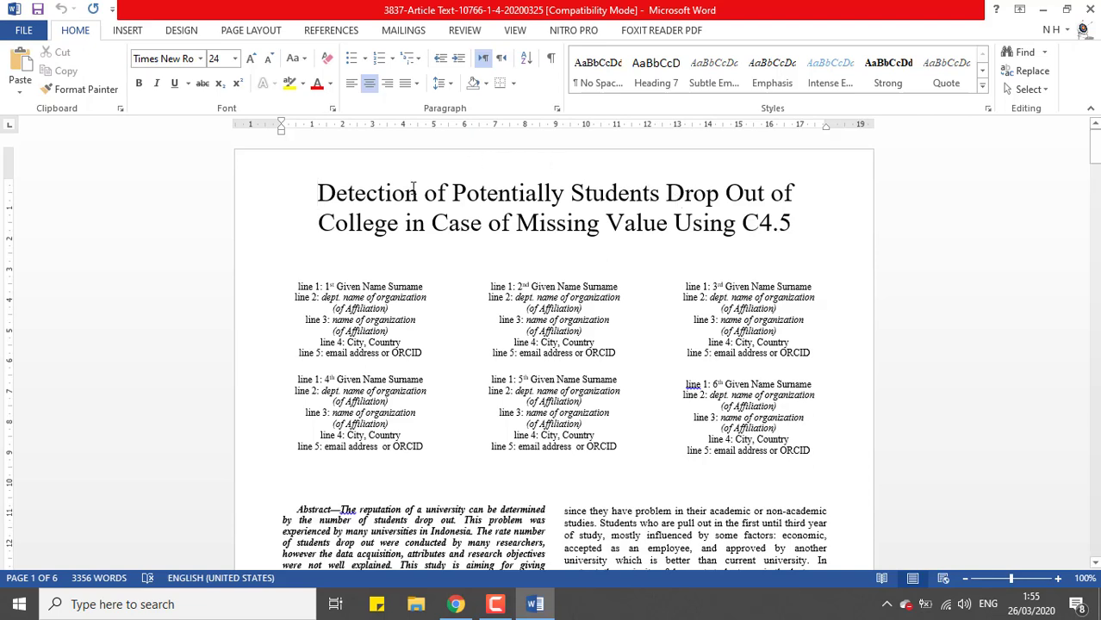
Step: Examine the article's title and abstract, selecting the phrases "This problem", "Decision Tree" and "The result" while reading
{"action": "triple_click", "coordinate": [794, 226]}
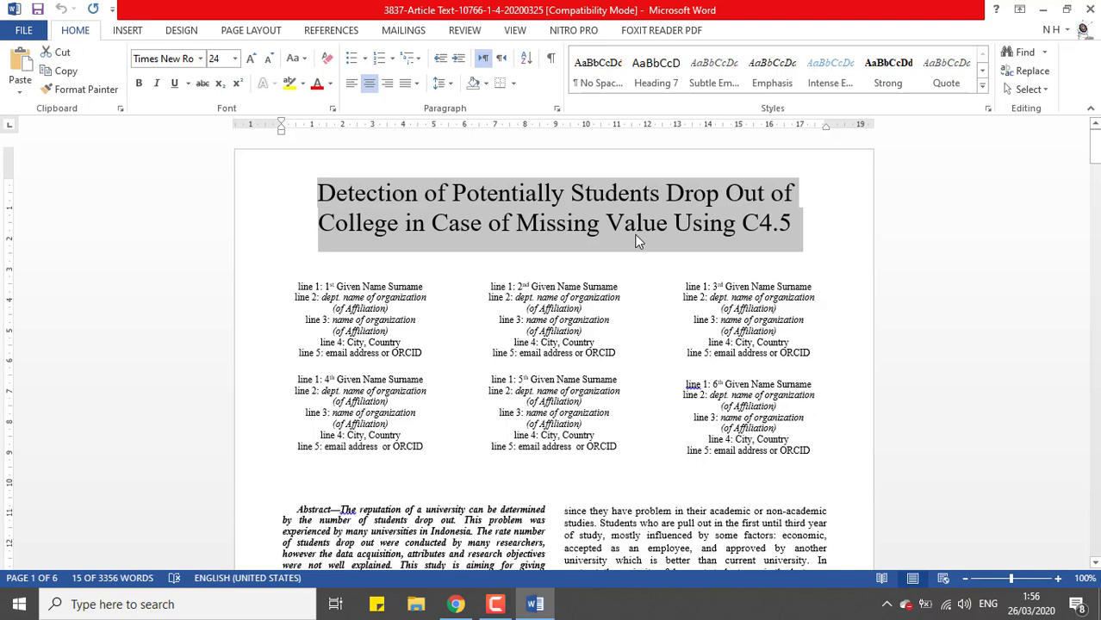
{"action": "left_click", "coordinate": [465, 33]}
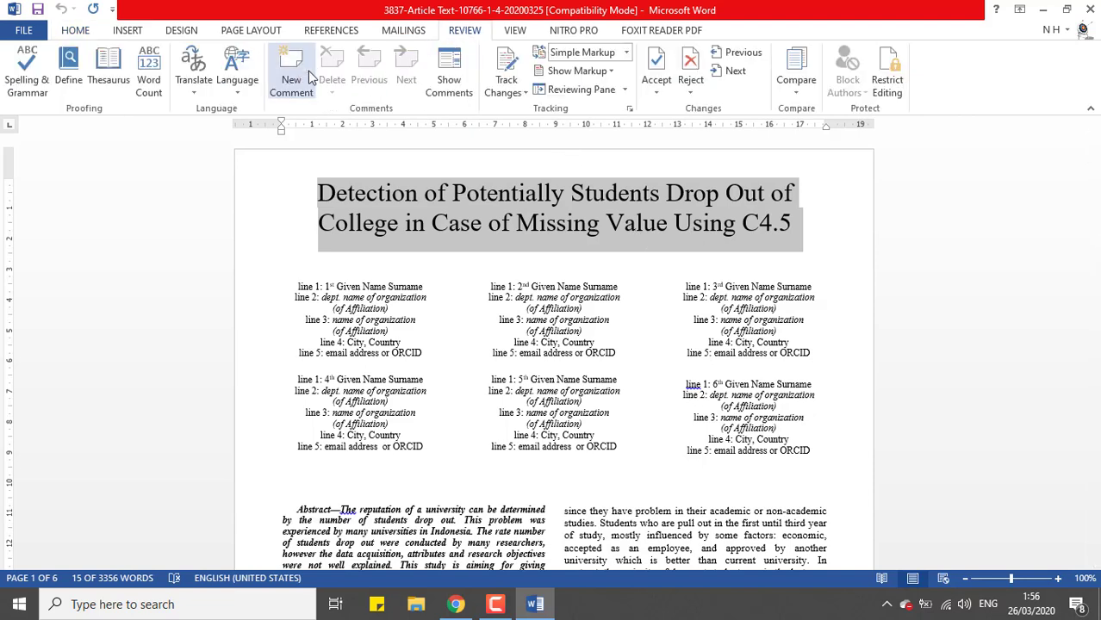
{"action": "left_click", "coordinate": [844, 256]}
{"action": "scroll", "coordinate": [843, 275], "scroll_direction": "down", "scroll_amount": 6}
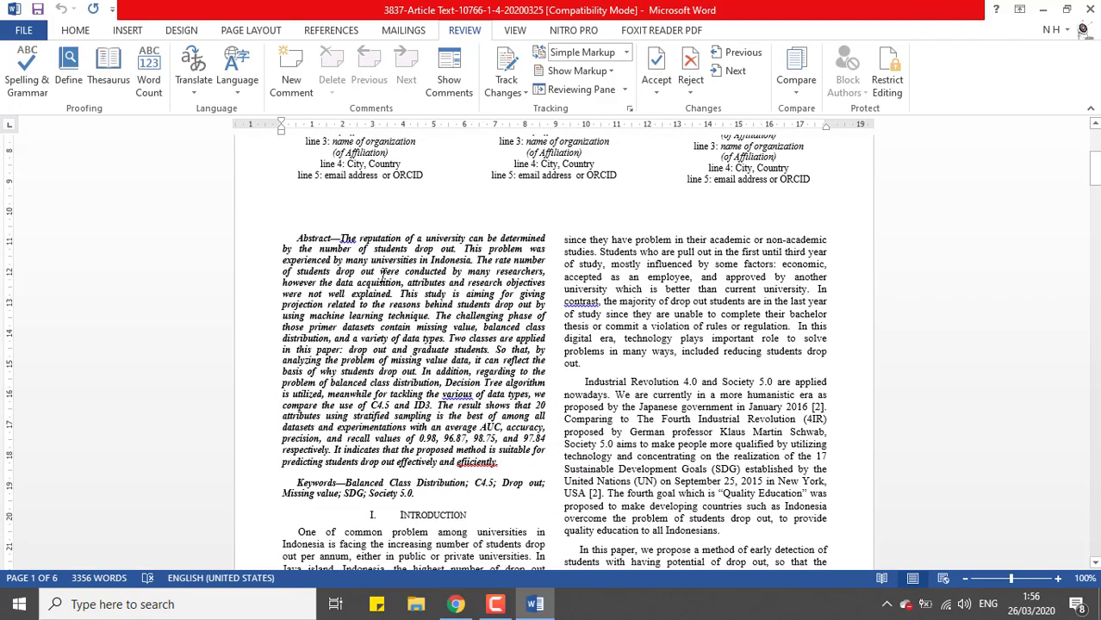
{"action": "scroll", "coordinate": [414, 266], "scroll_direction": "up", "scroll_amount": 3, "text": "ctrl"}
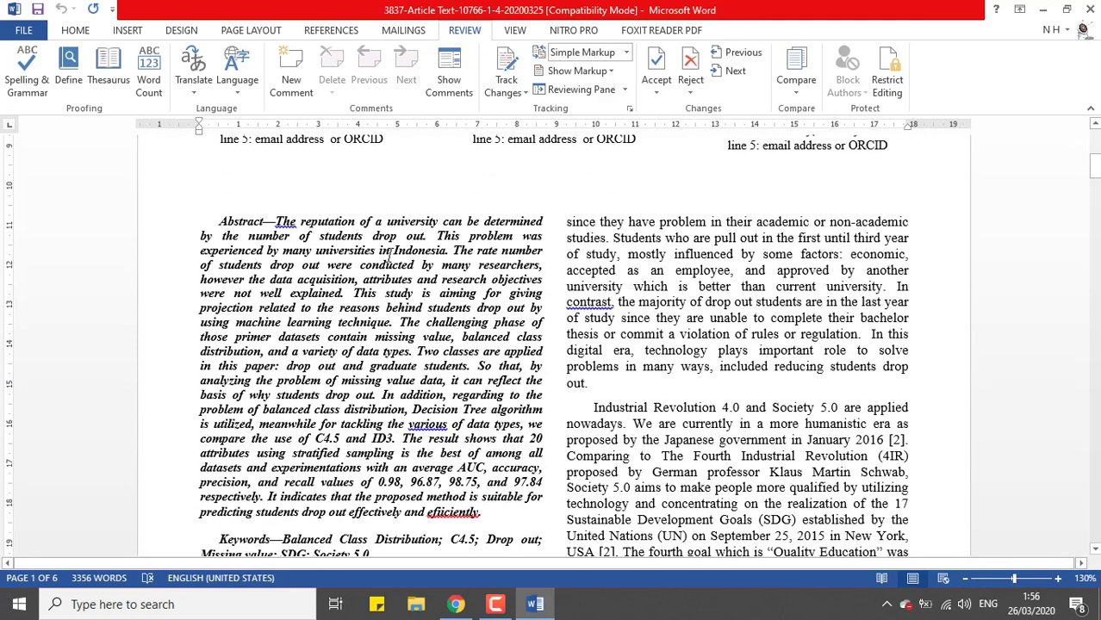
{"action": "left_click_drag", "start_coordinate": [426, 236], "coordinate": [508, 235]}
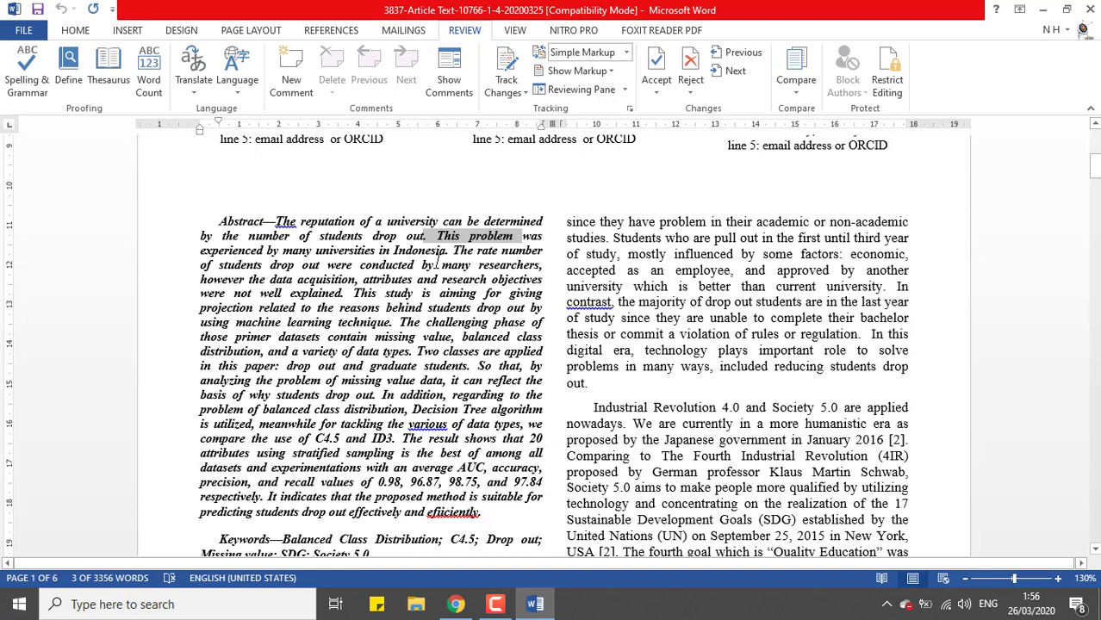
{"action": "scroll", "coordinate": [437, 263], "scroll_direction": "down", "scroll_amount": 1}
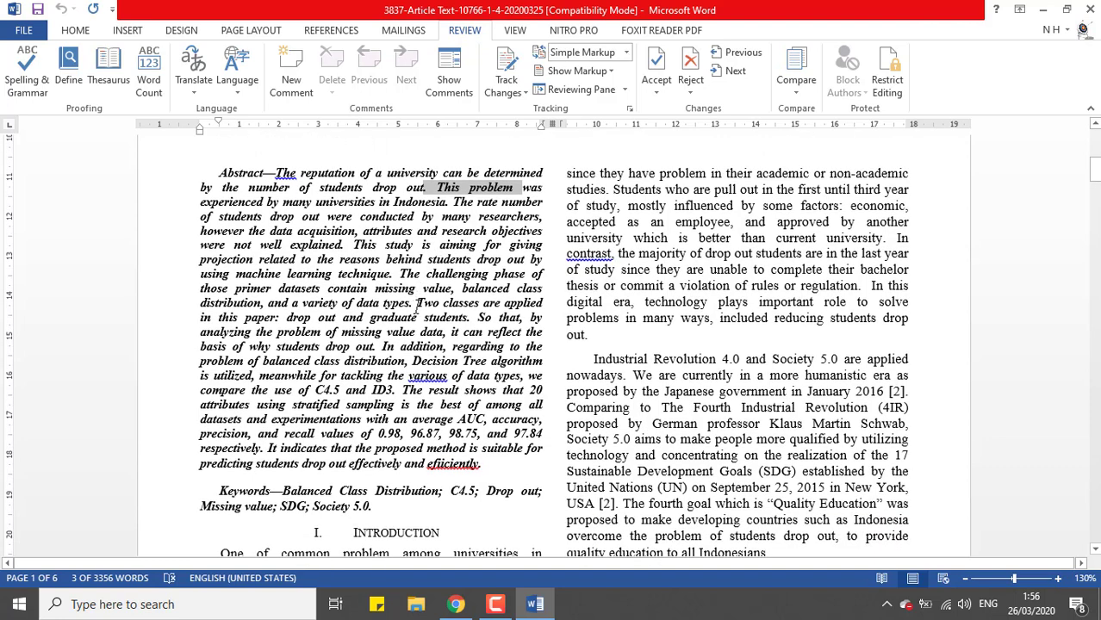
{"action": "left_click", "coordinate": [411, 361]}
{"action": "left_click_drag", "start_coordinate": [411, 361], "coordinate": [490, 361]}
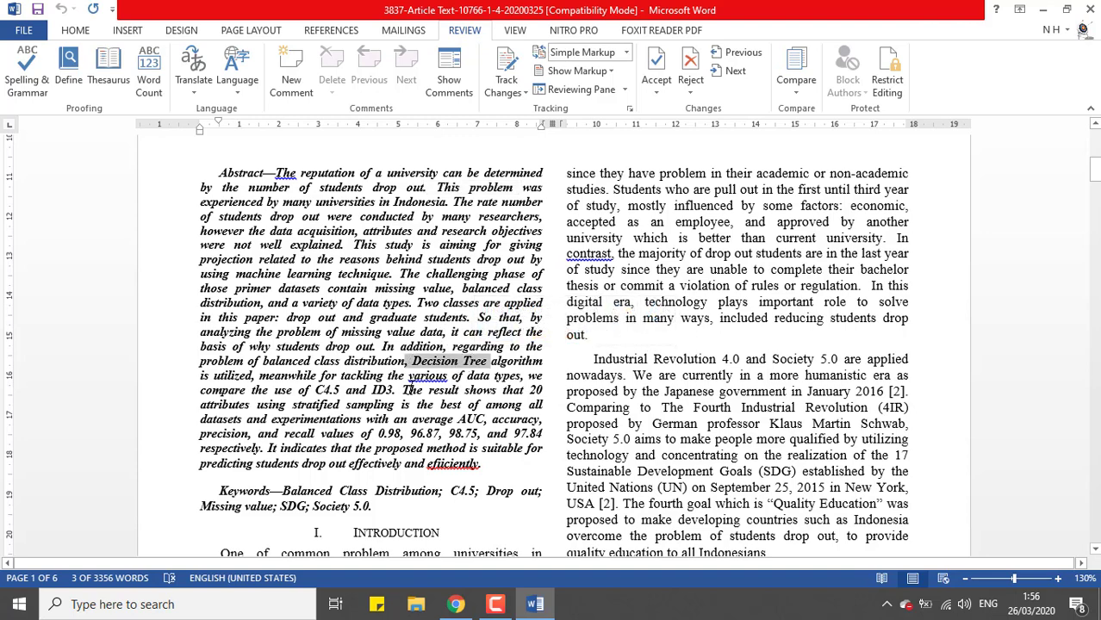
{"action": "left_click_drag", "start_coordinate": [403, 391], "coordinate": [448, 397]}
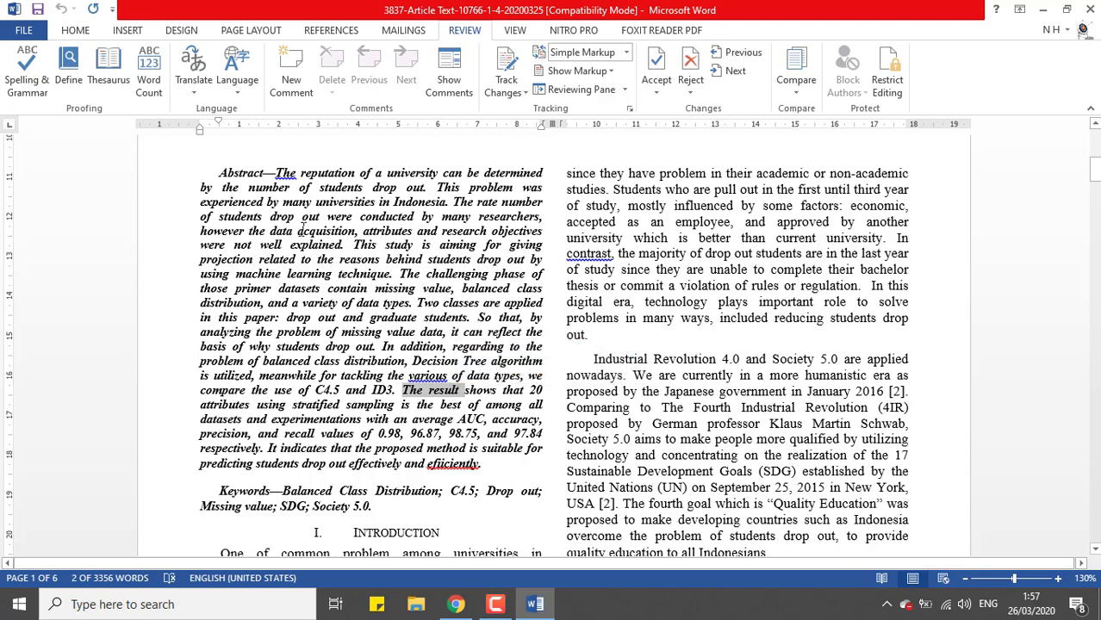
Step: Add a comment to the full abstract text with the lines "Masalah penelitian?" and "Objeknya?"
{"action": "left_click", "coordinate": [277, 174]}
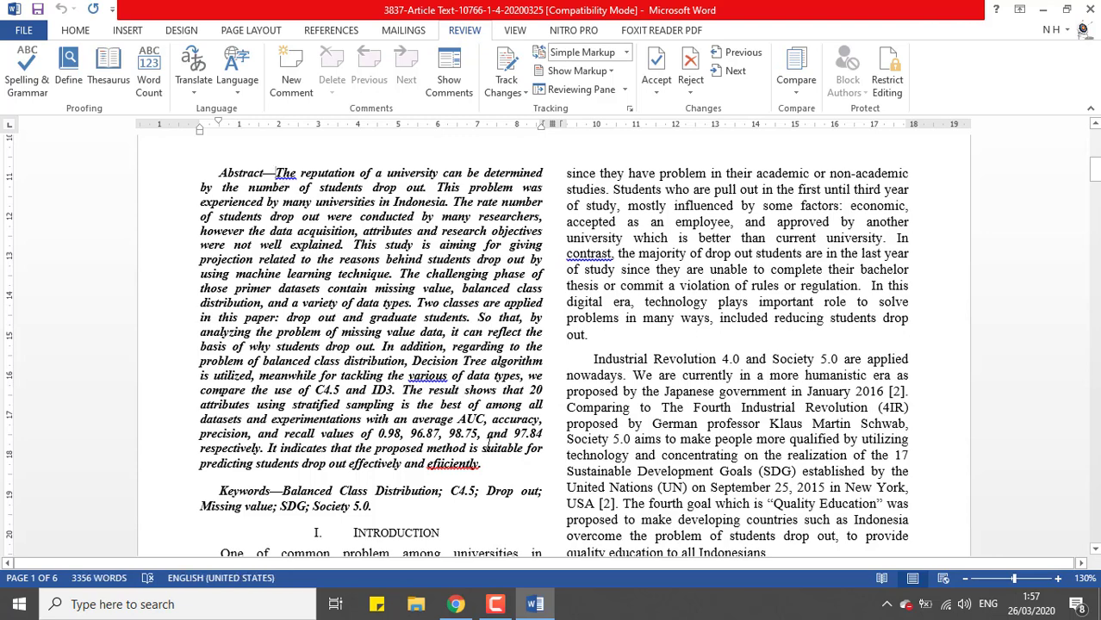
{"action": "left_click", "coordinate": [497, 460], "text": "shift"}
{"action": "left_click", "coordinate": [306, 65]}
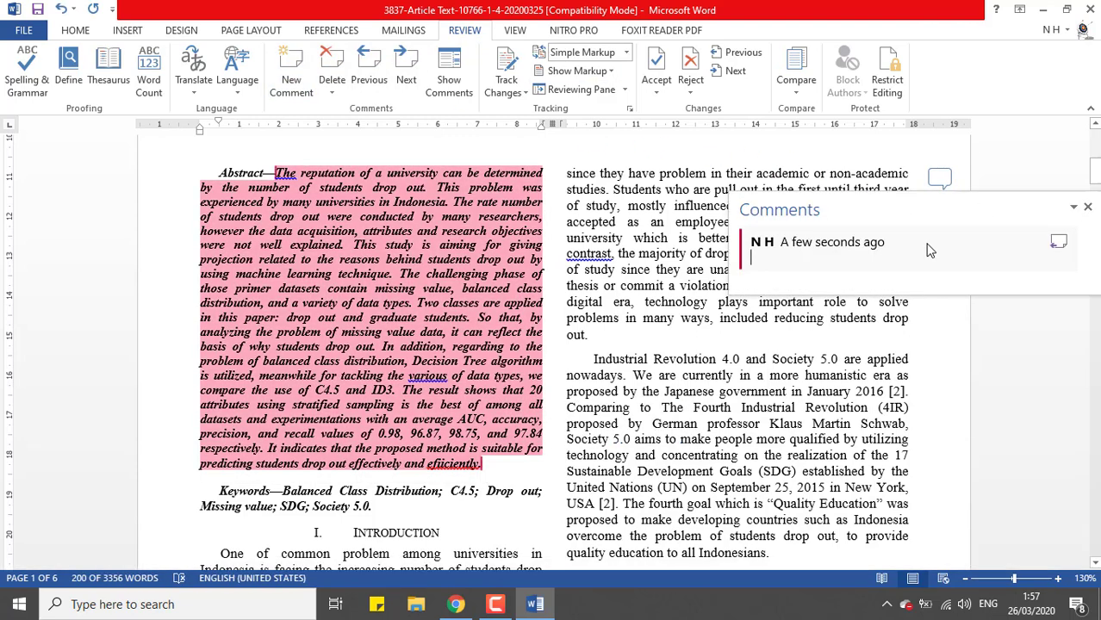
{"action": "type", "text": "Masalah"}
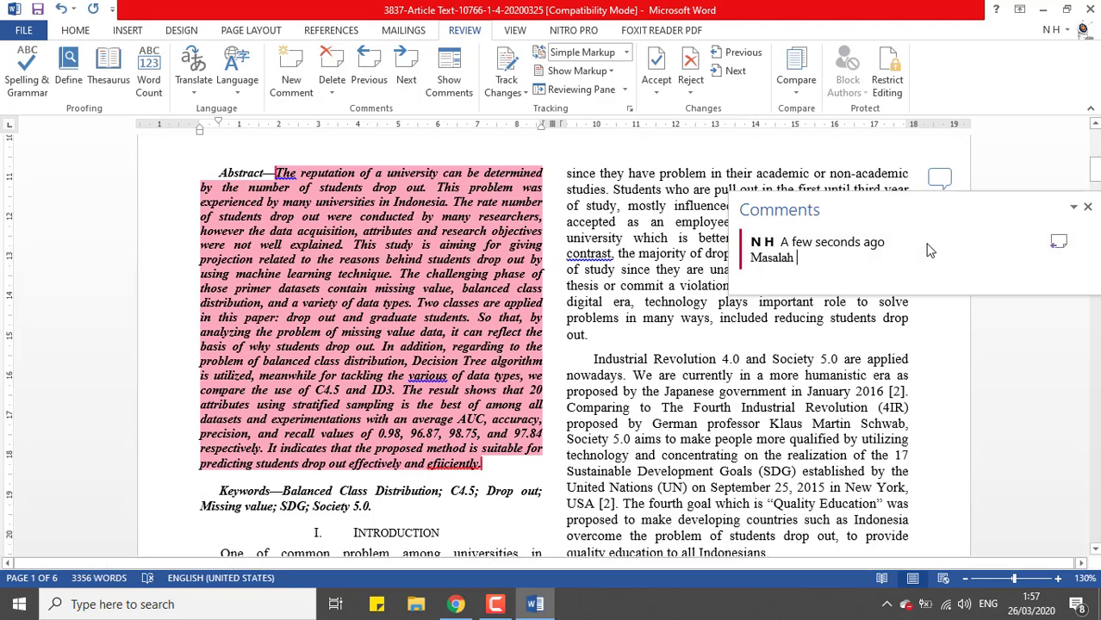
{"action": "type", "text": " penelitian"}
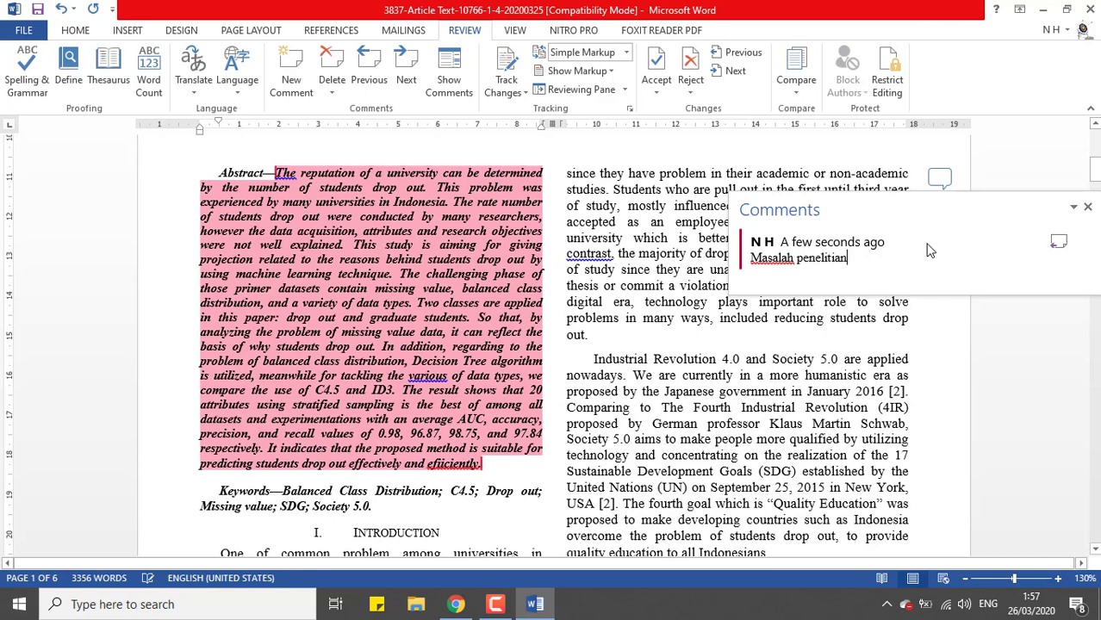
{"action": "type", "text": "? "}
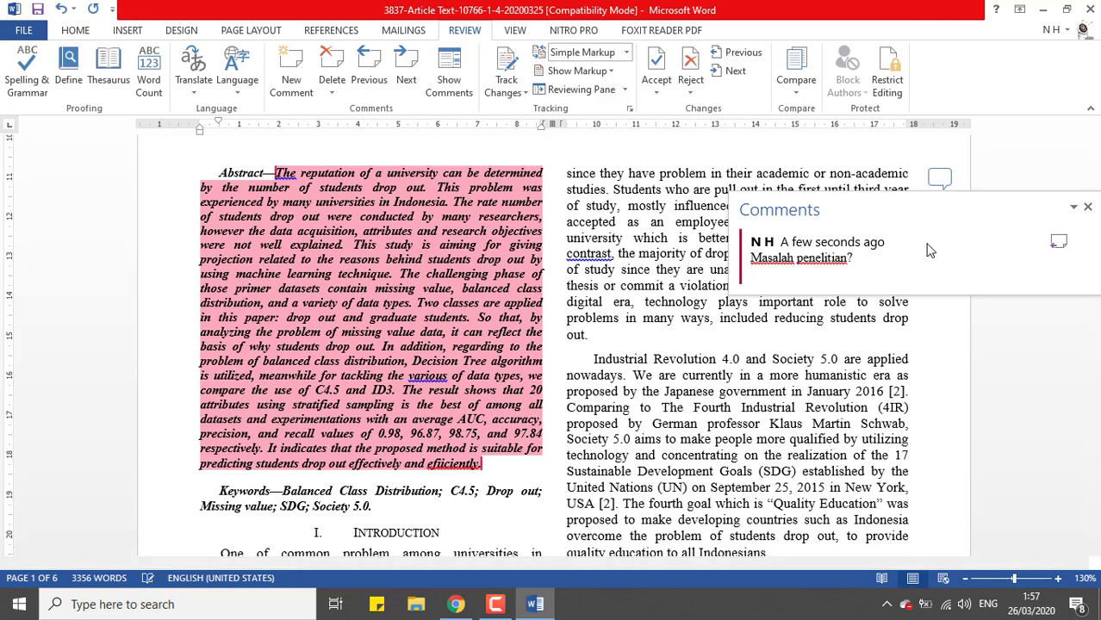
{"action": "type", "text": "Objeknya?"}
{"action": "key", "text": "Return"}
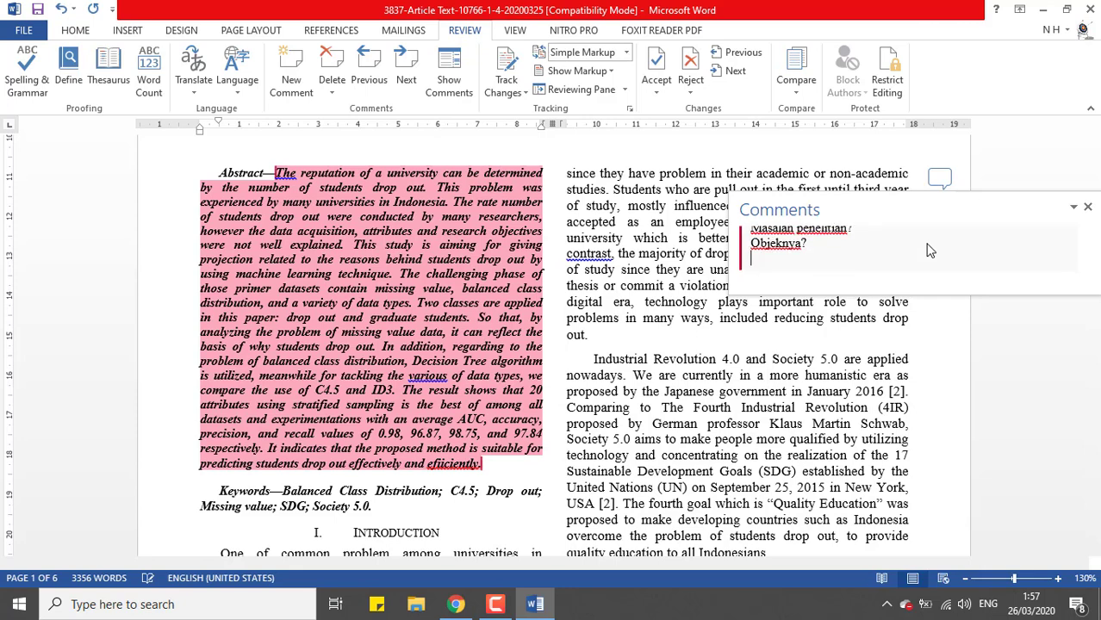
Step: Extend the abstract comment with the lines "Data gunakan?", "Novelty?", "Metode?" and "Hasil?", check it and close it
{"action": "type", "text": "Data gunakan?"}
{"action": "key", "text": "Return"}
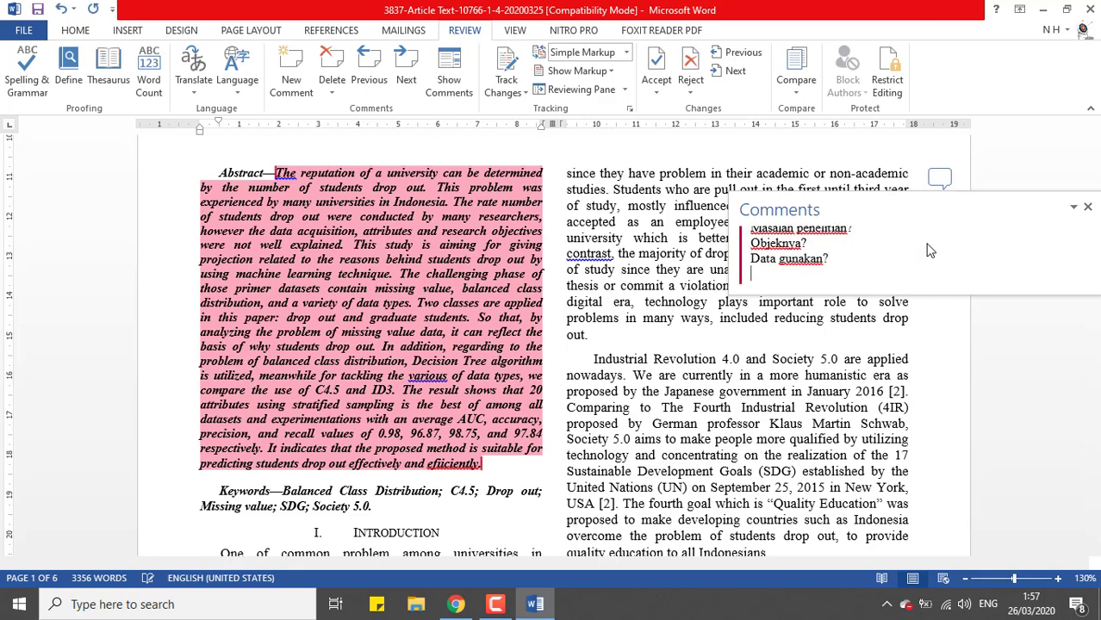
{"action": "type", "text": "Novelty?"}
{"action": "key", "text": "Return"}
{"action": "type", "text": "M"}
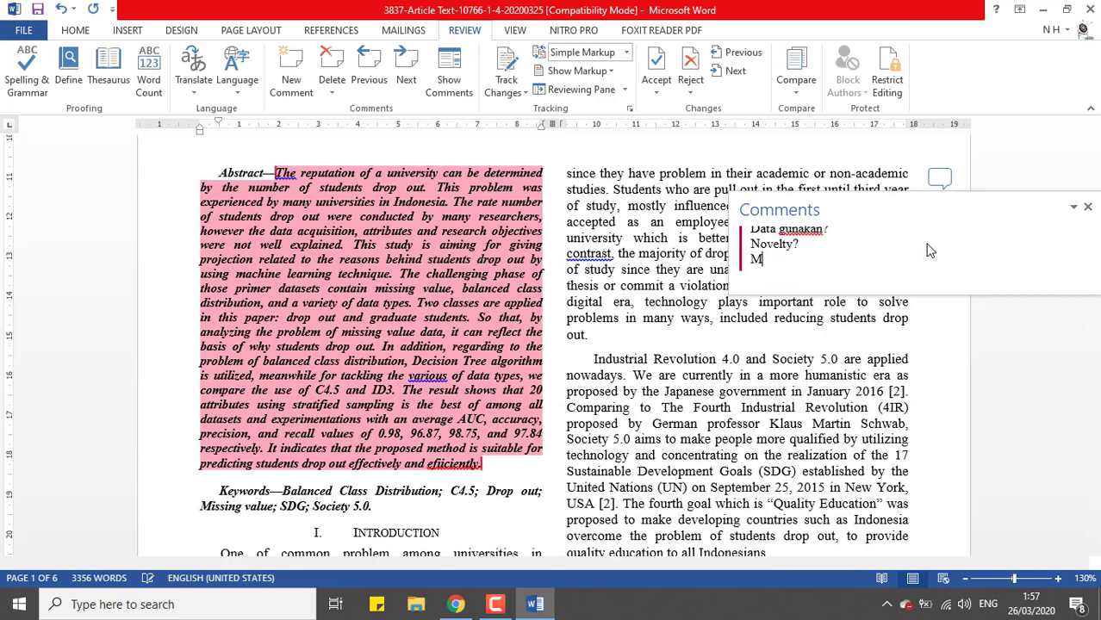
{"action": "type", "text": "etode?"}
{"action": "key", "text": "Return"}
{"action": "type", "text": "Hasil?"}
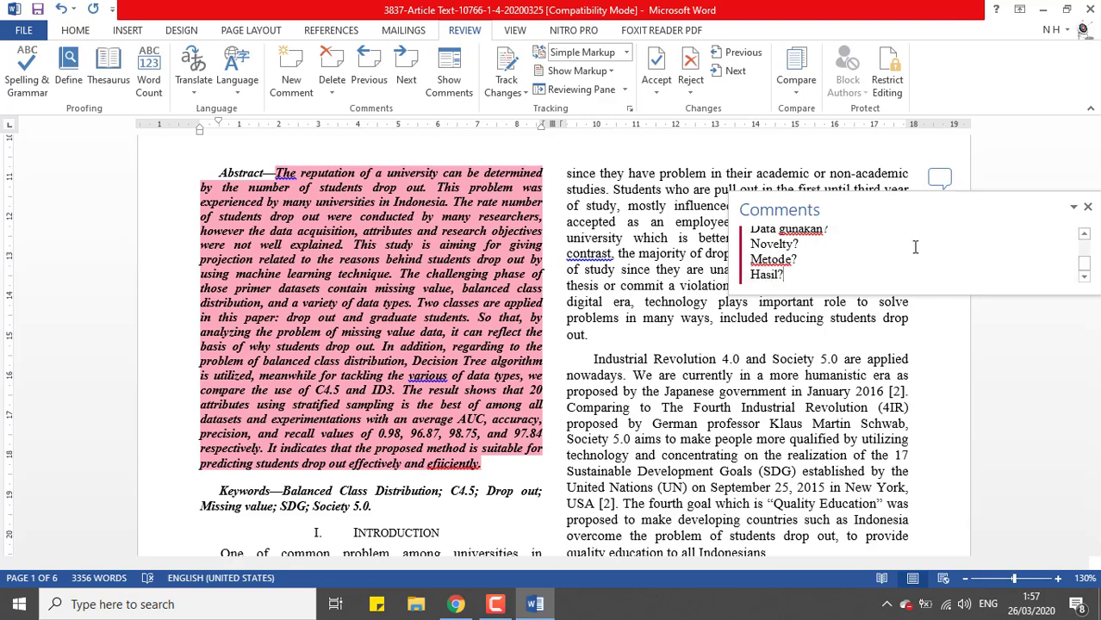
{"action": "scroll", "coordinate": [887, 256], "scroll_direction": "up", "scroll_amount": 3}
{"action": "scroll", "coordinate": [886, 259], "scroll_direction": "down", "scroll_amount": 3}
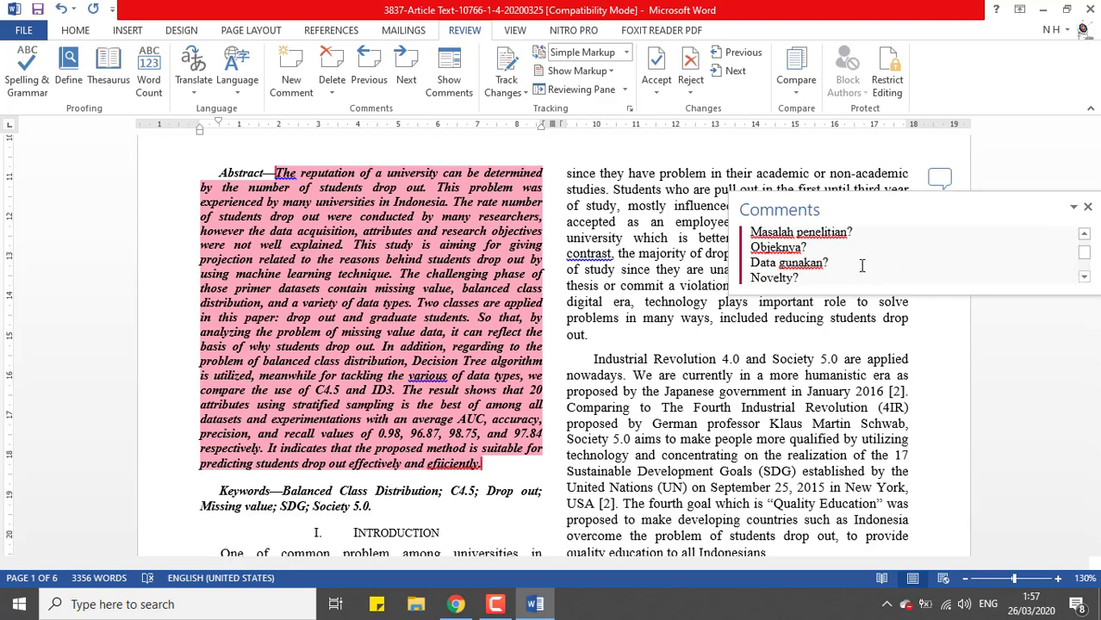
{"action": "left_click", "coordinate": [1087, 207]}
Step: Reopen the comment attached to the abstract and read through its list of questions
{"action": "scroll", "coordinate": [603, 344], "scroll_direction": "down", "scroll_amount": 2}
{"action": "scroll", "coordinate": [603, 344], "scroll_direction": "up", "scroll_amount": 2}
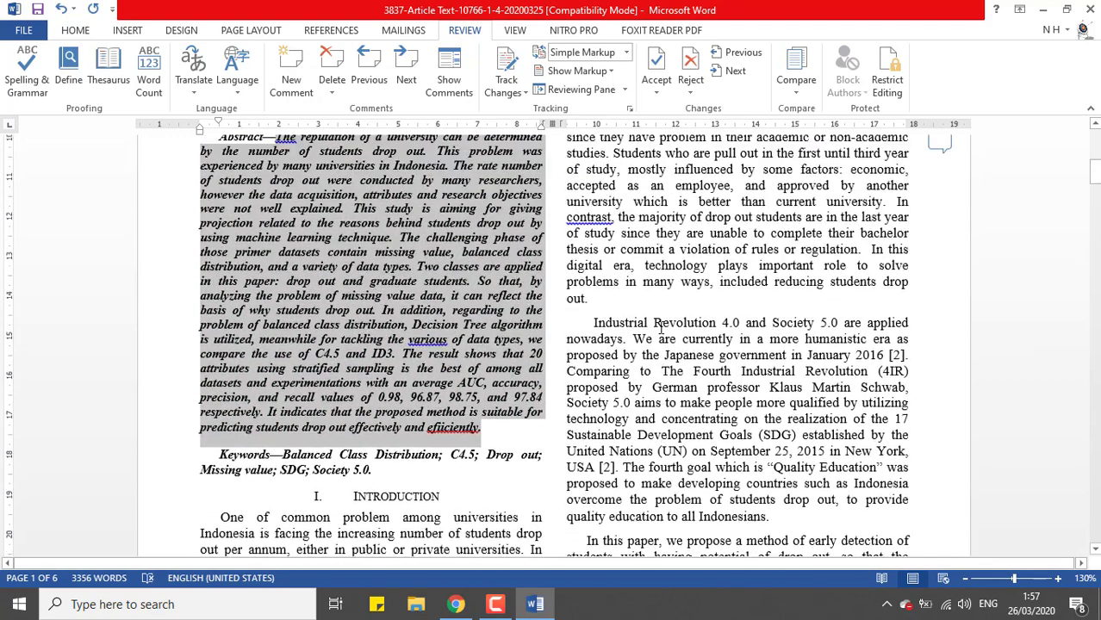
{"action": "left_click", "coordinate": [939, 181]}
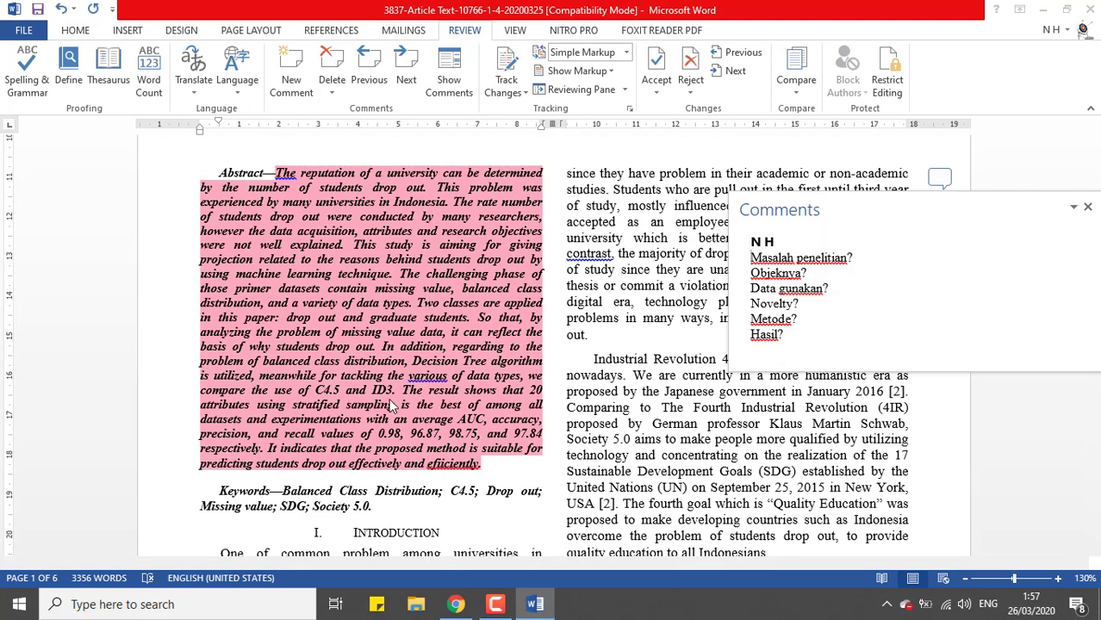
{"action": "left_click", "coordinate": [14, 606]}
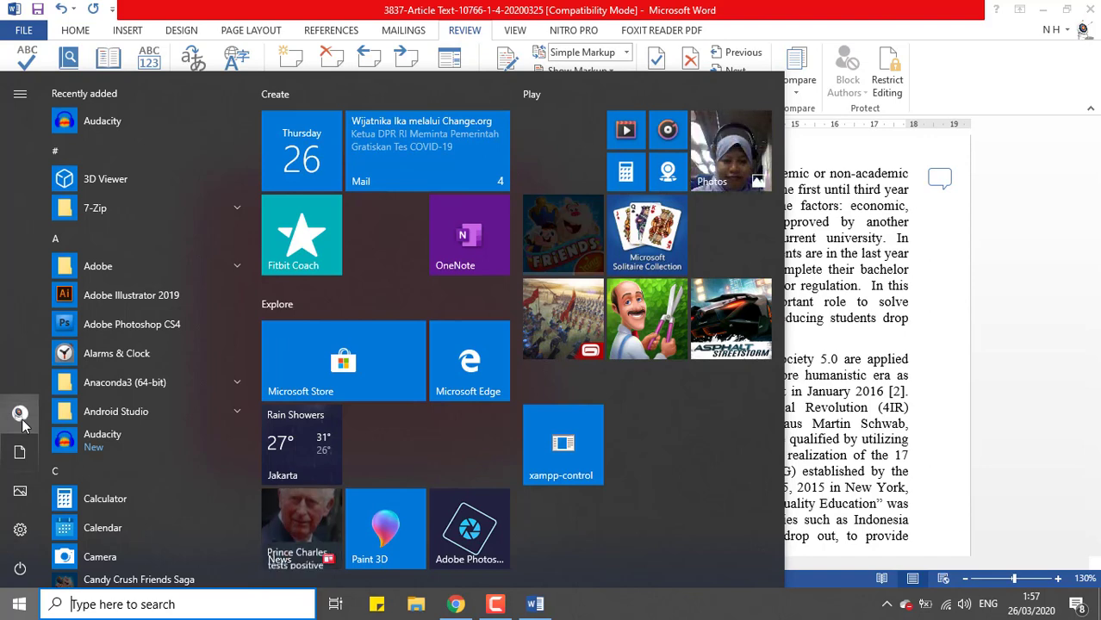
{"action": "left_click", "coordinate": [939, 178]}
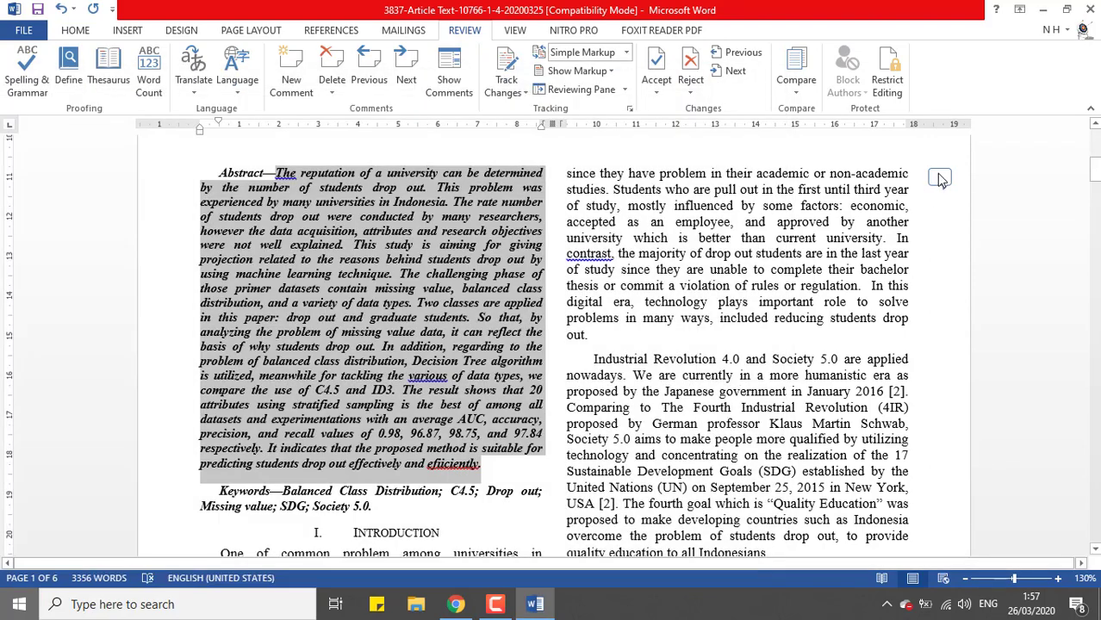
{"action": "left_click", "coordinate": [940, 178]}
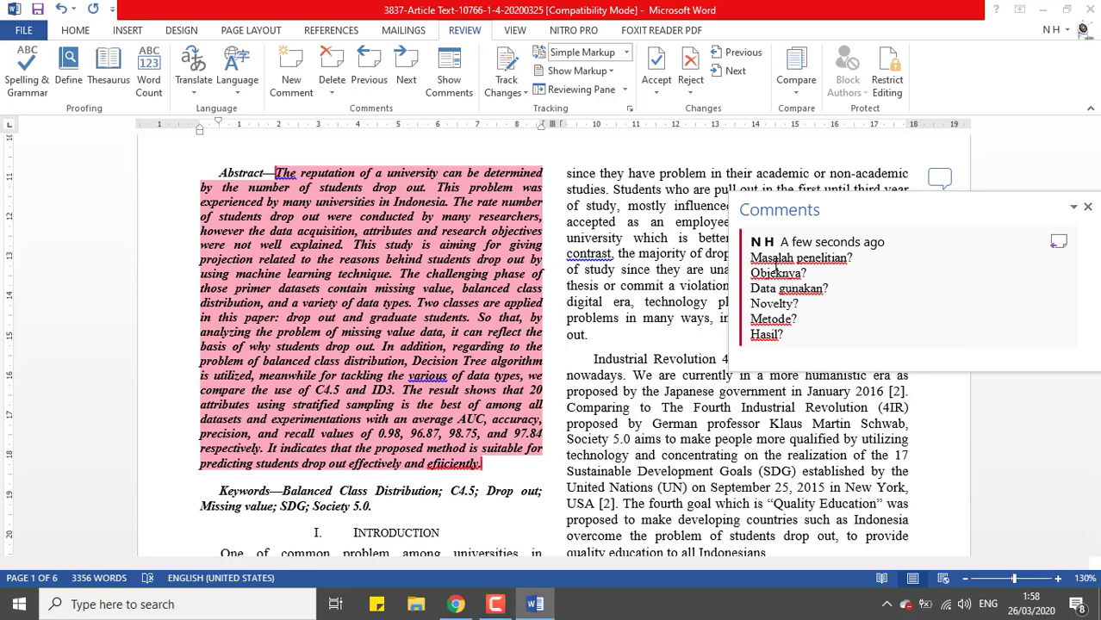
Step: Examine the Introduction section from its first paragraph to the Theoretical Framework heading, selecting passages while reading
{"action": "left_click", "coordinate": [807, 417]}
{"action": "scroll", "coordinate": [807, 418], "scroll_direction": "down", "scroll_amount": 4}
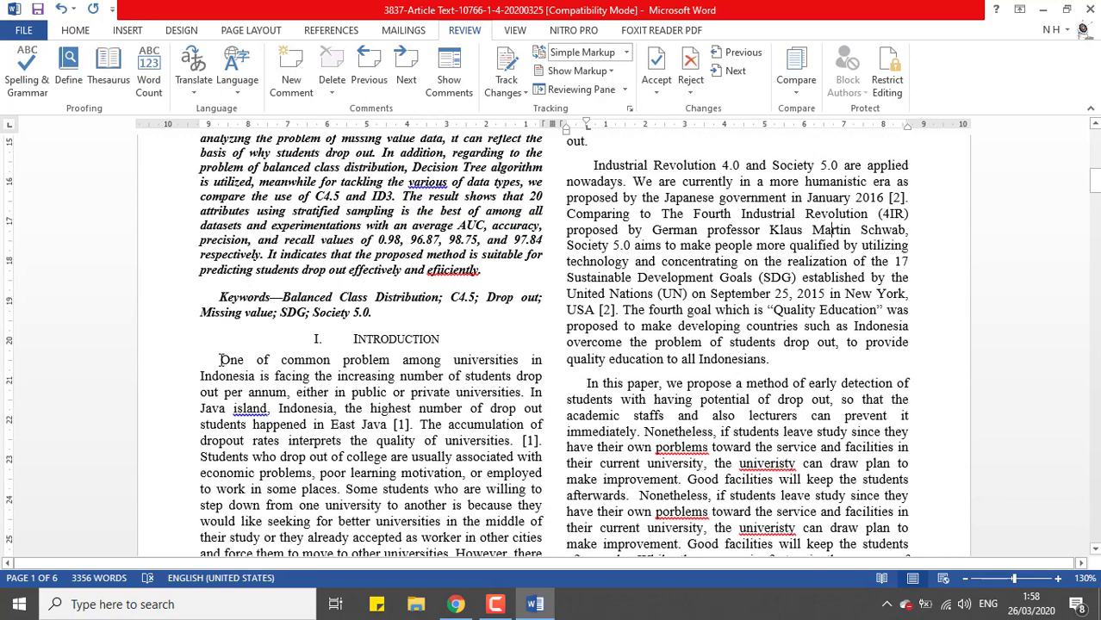
{"action": "left_click_drag", "start_coordinate": [217, 358], "coordinate": [389, 457]}
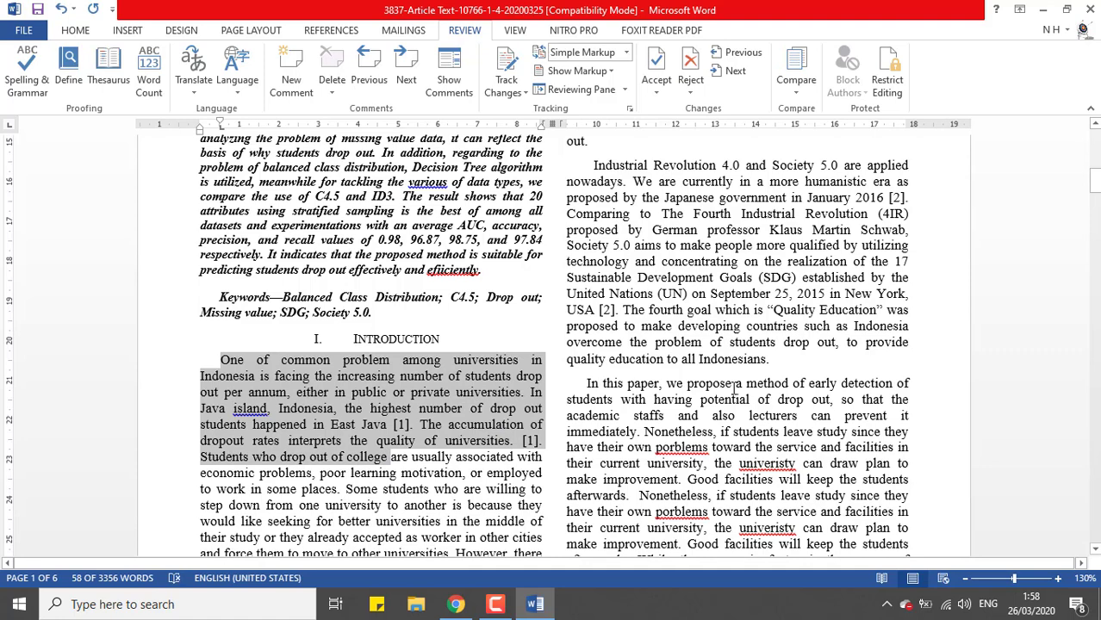
{"action": "left_click", "coordinate": [309, 376]}
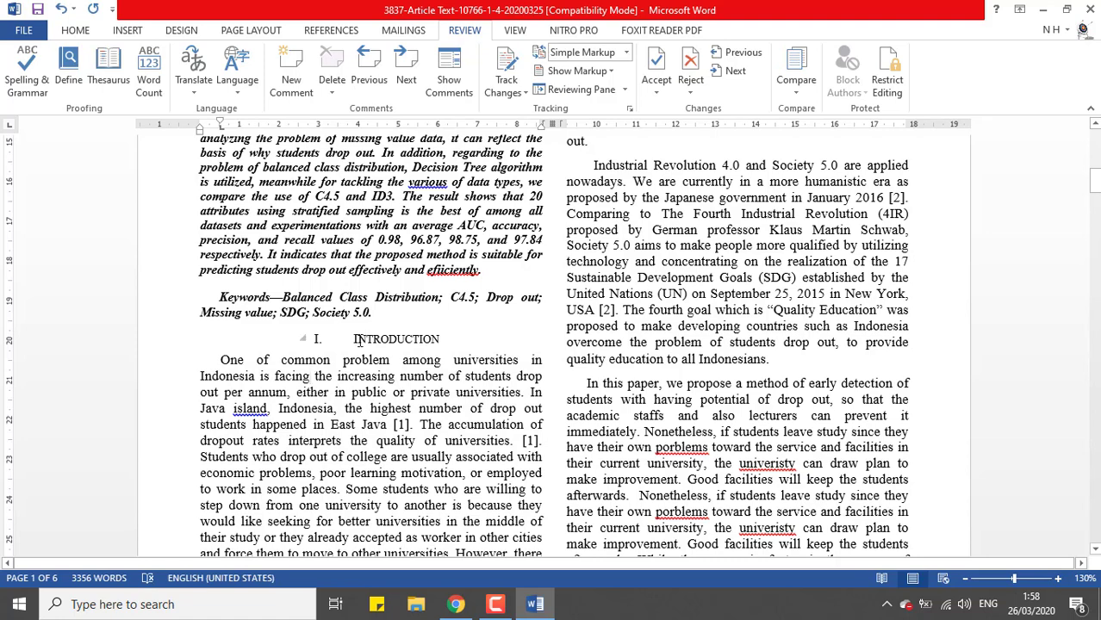
{"action": "left_click_drag", "start_coordinate": [246, 360], "coordinate": [724, 479]}
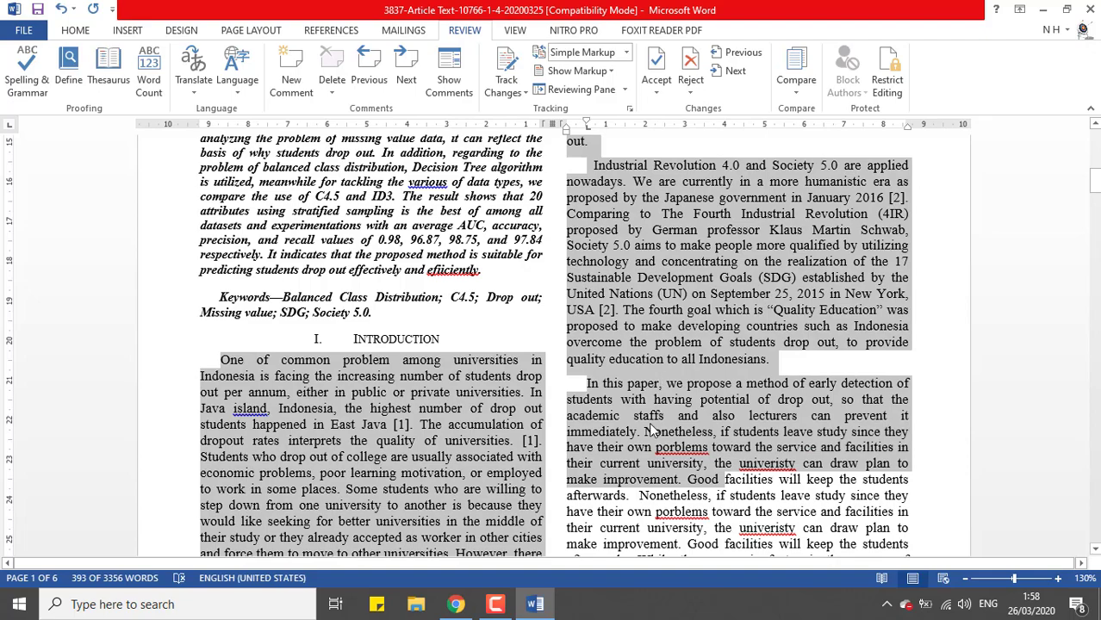
{"action": "scroll", "coordinate": [652, 430], "scroll_direction": "down", "scroll_amount": 15}
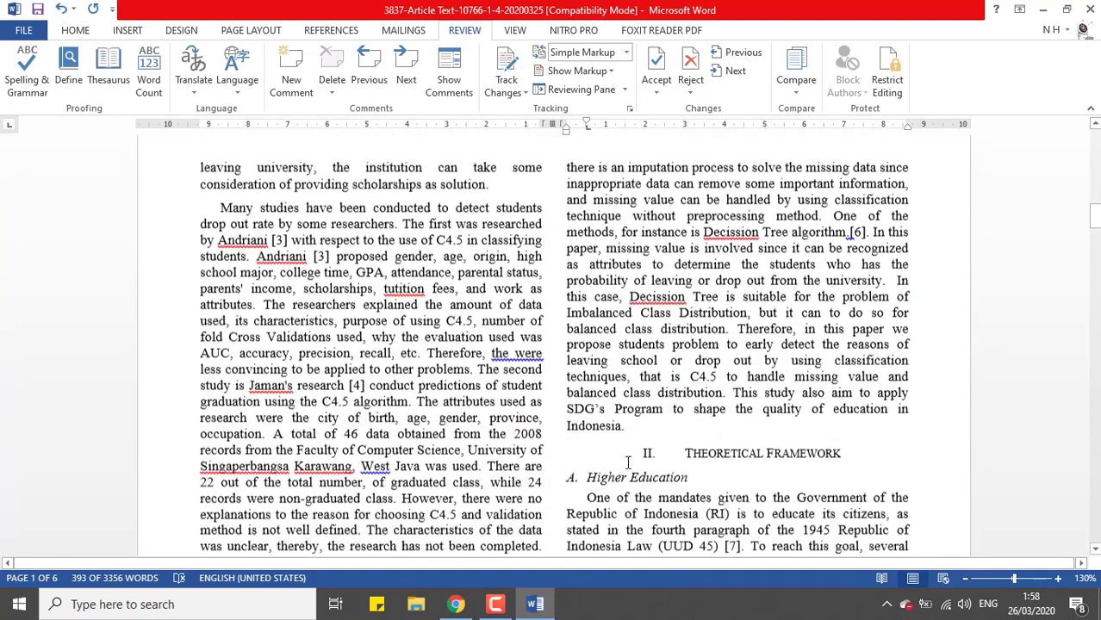
Step: Examine the Theoretical Framework section from Higher Education through Class Distribution up to the Method heading
{"action": "scroll", "coordinate": [628, 466], "scroll_direction": "down", "scroll_amount": 2}
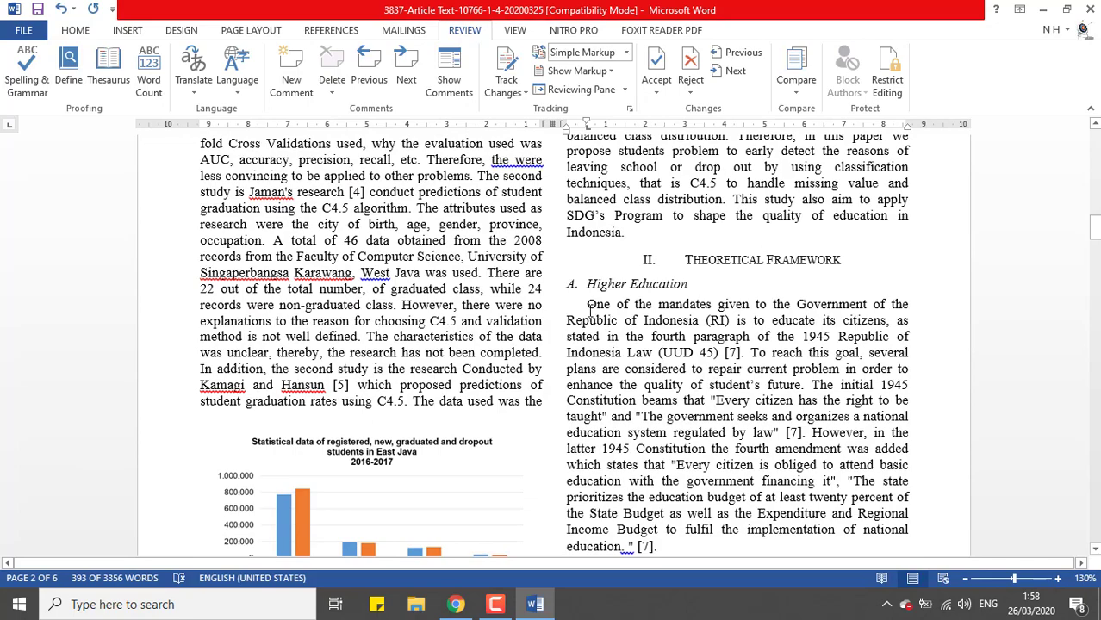
{"action": "left_click_drag", "start_coordinate": [588, 306], "coordinate": [712, 466]}
{"action": "scroll", "coordinate": [700, 449], "scroll_direction": "down", "scroll_amount": 6}
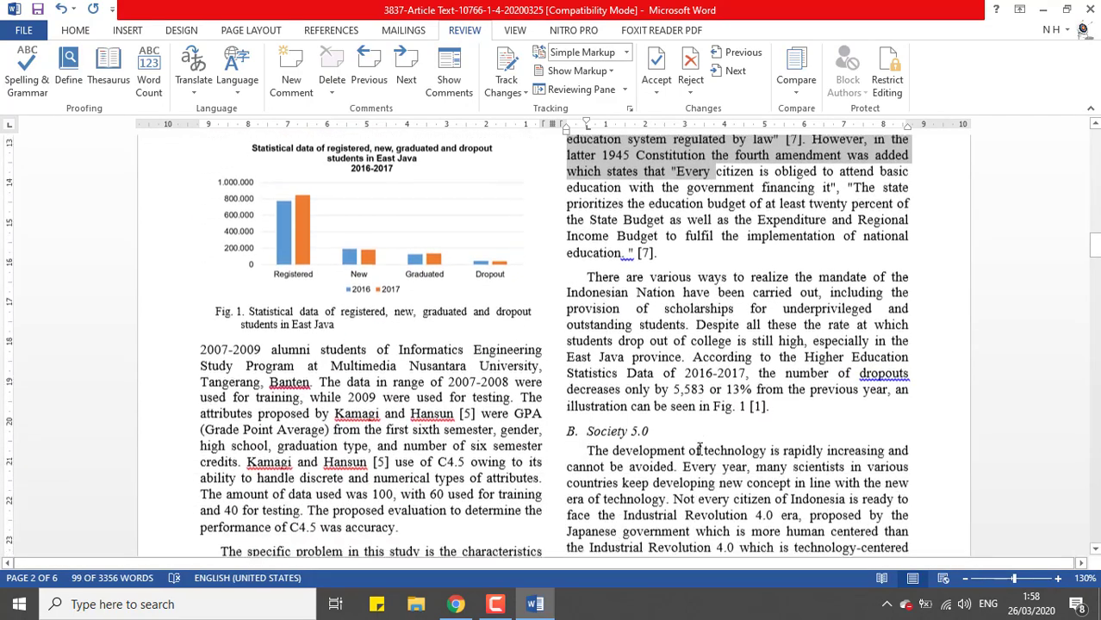
{"action": "scroll", "coordinate": [699, 449], "scroll_direction": "down", "scroll_amount": 11}
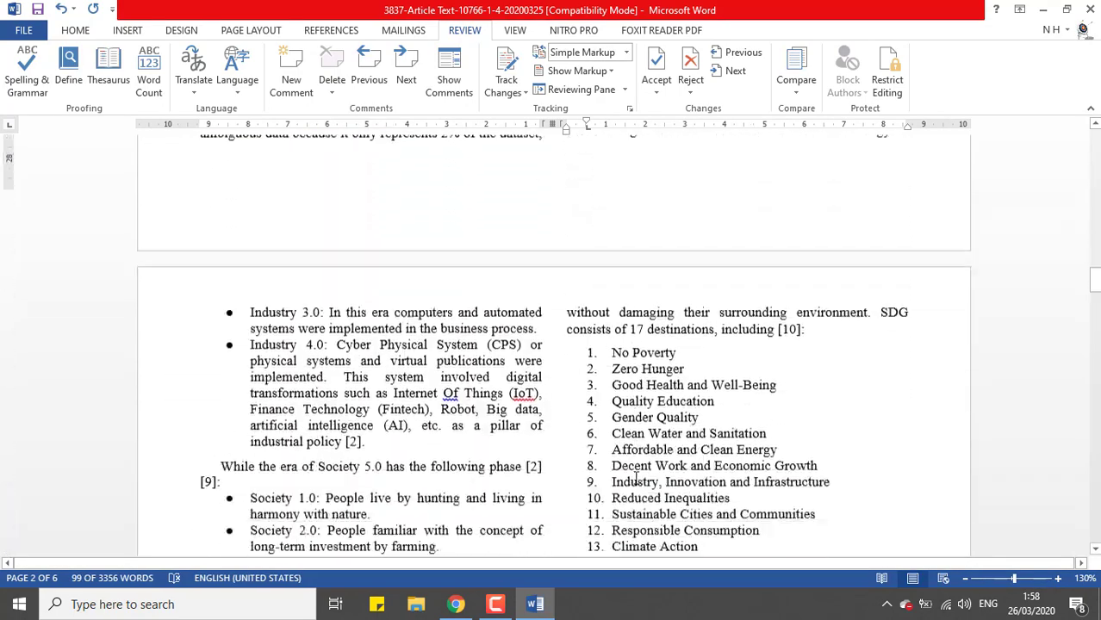
{"action": "scroll", "coordinate": [635, 479], "scroll_direction": "down", "scroll_amount": 20}
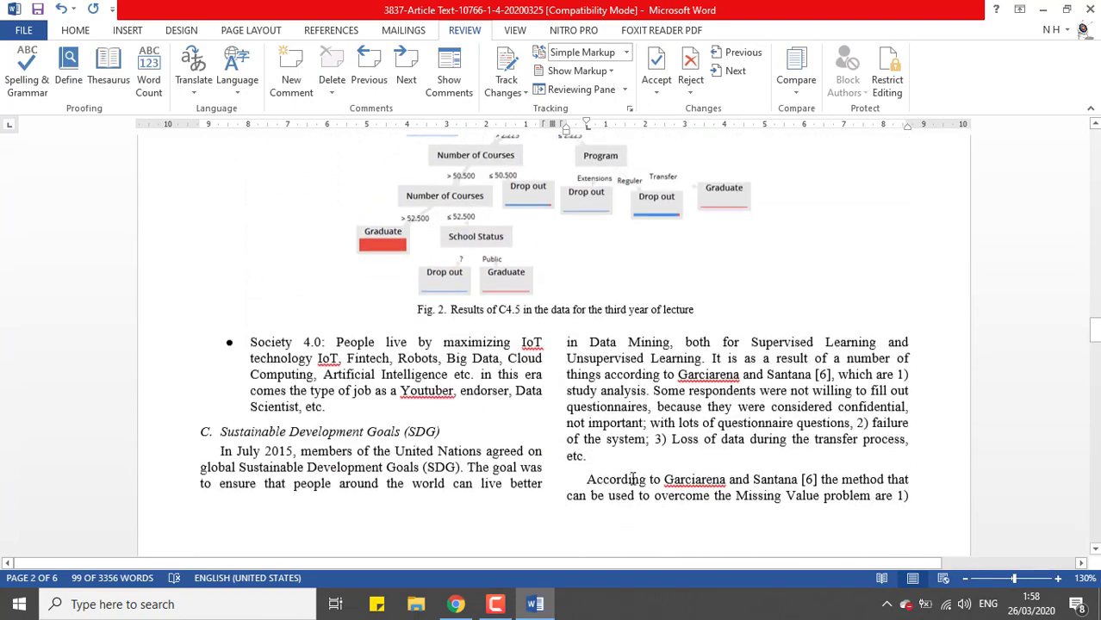
{"action": "scroll", "coordinate": [633, 479], "scroll_direction": "down", "scroll_amount": 15}
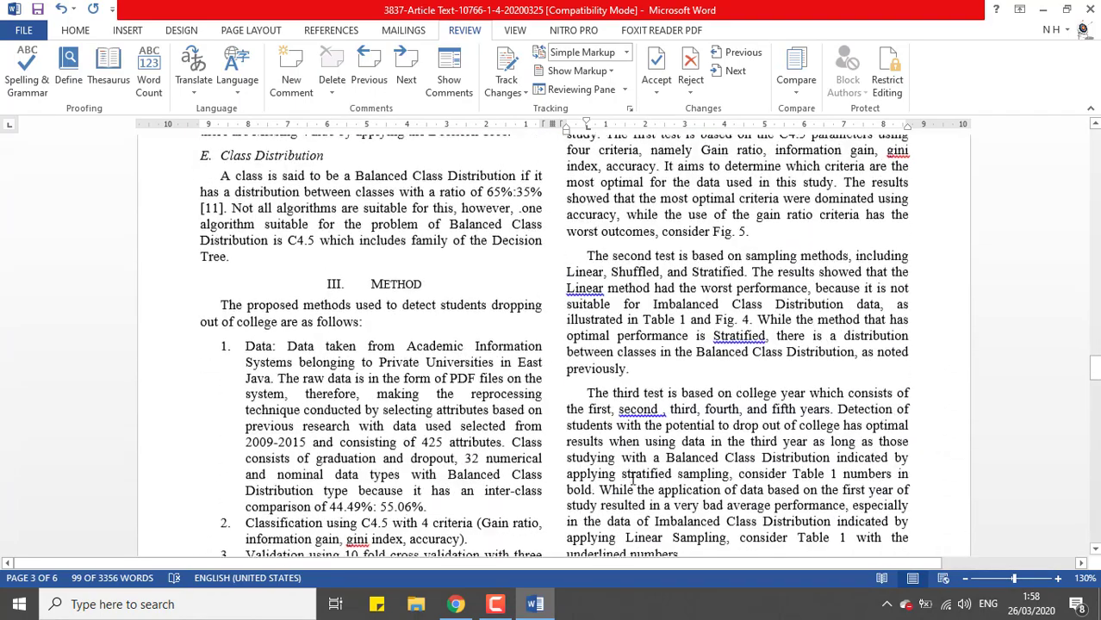
{"action": "scroll", "coordinate": [666, 253], "scroll_direction": "up", "scroll_amount": 5}
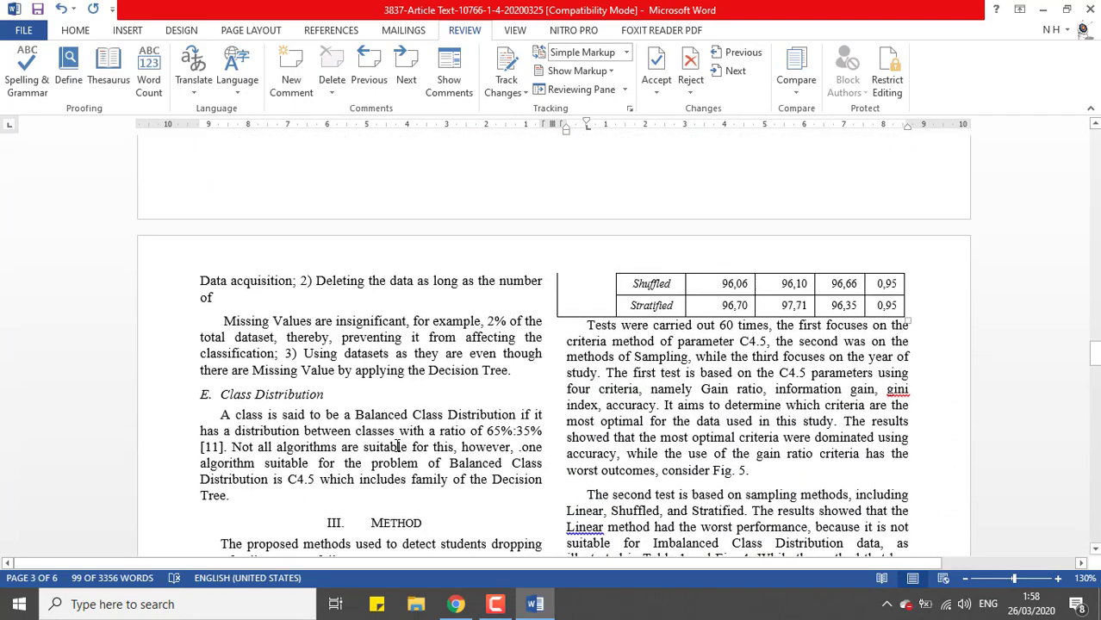
{"action": "scroll", "coordinate": [362, 414], "scroll_direction": "down", "scroll_amount": 3}
Step: Examine the Method, Results and Discussion, and Conclusion sections, selecting passages while reading
{"action": "left_click_drag", "start_coordinate": [350, 414], "coordinate": [372, 487]}
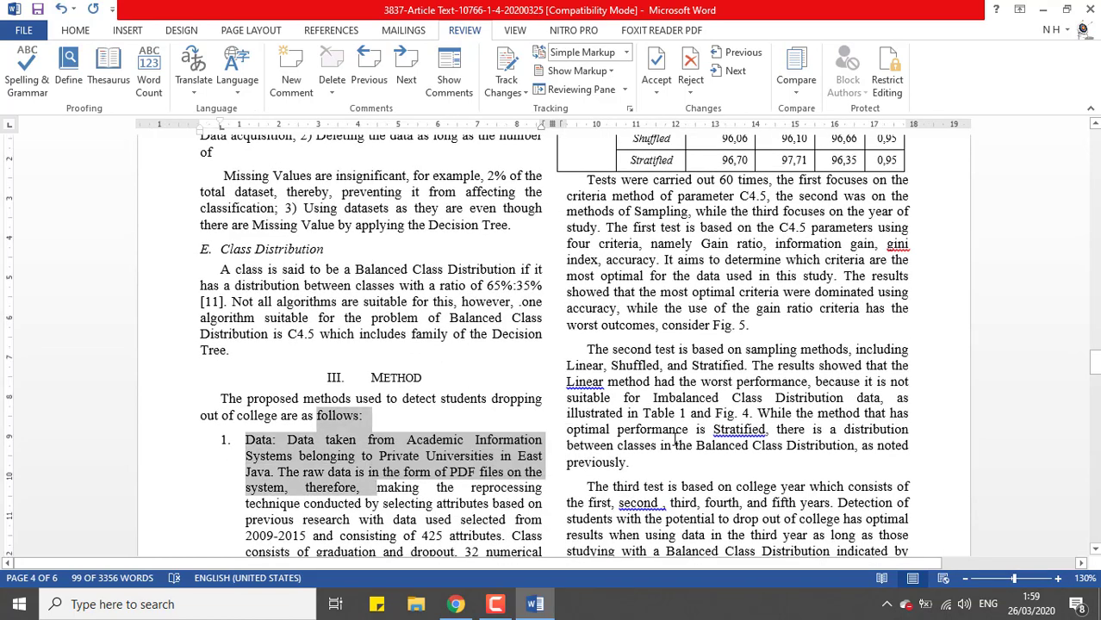
{"action": "scroll", "coordinate": [673, 440], "scroll_direction": "down", "scroll_amount": 3}
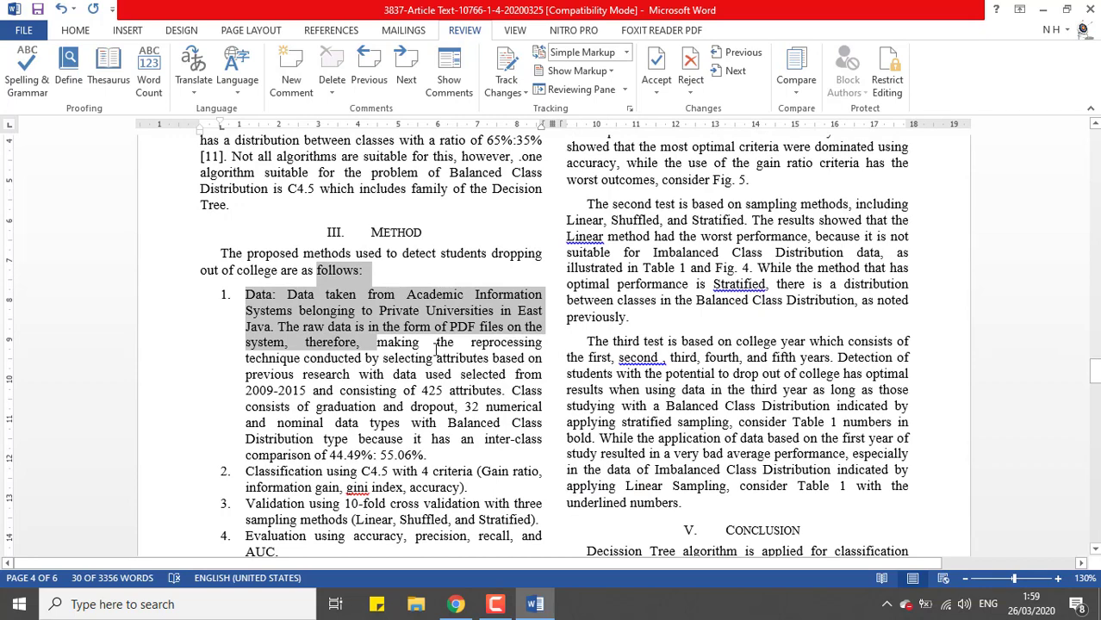
{"action": "scroll", "coordinate": [448, 406], "scroll_direction": "down", "scroll_amount": 3}
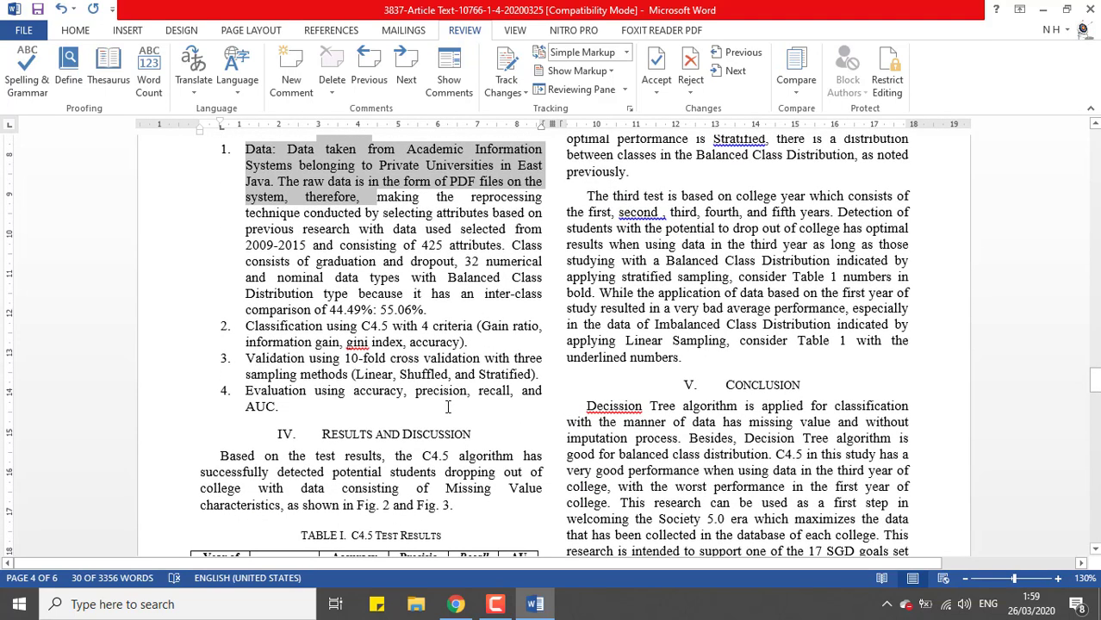
{"action": "scroll", "coordinate": [433, 420], "scroll_direction": "down", "scroll_amount": 1}
{"action": "left_click_drag", "start_coordinate": [332, 424], "coordinate": [400, 440]}
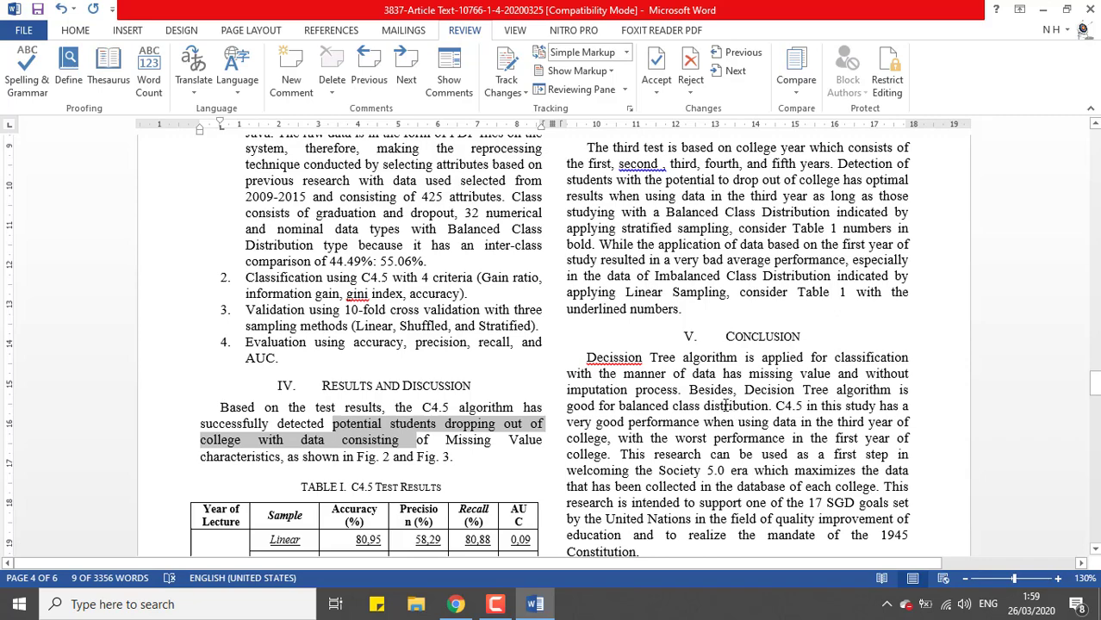
{"action": "scroll", "coordinate": [726, 405], "scroll_direction": "down", "scroll_amount": 2}
{"action": "left_click_drag", "start_coordinate": [689, 293], "coordinate": [785, 342]}
{"action": "scroll", "coordinate": [732, 410], "scroll_direction": "down", "scroll_amount": 5}
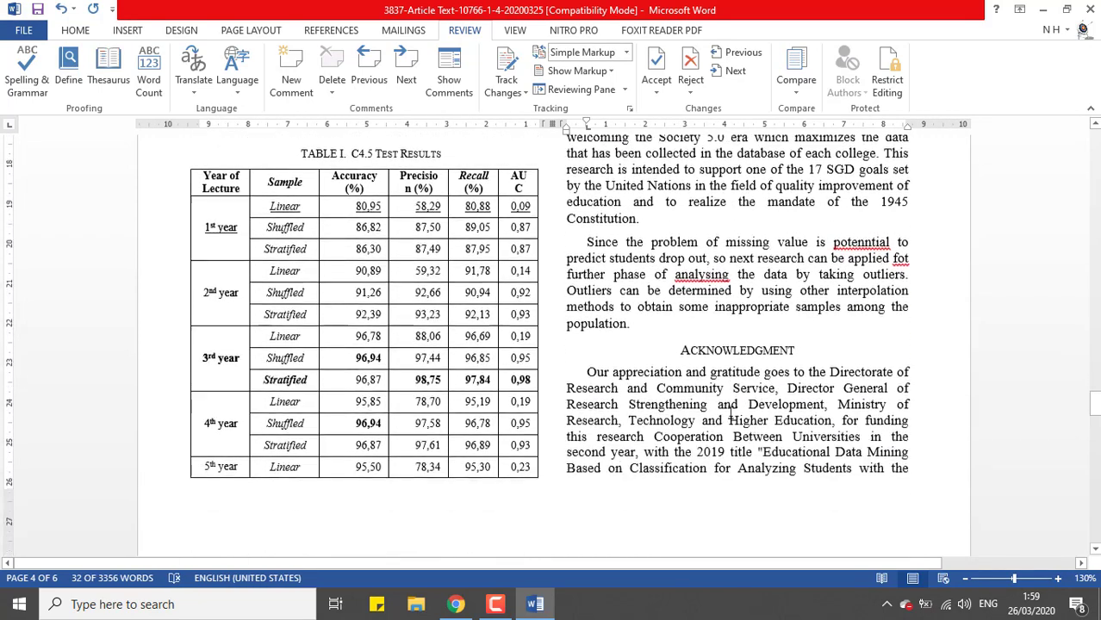
Step: Examine the Acknowledgment, the full References list and the sampling distribution chart that follows it
{"action": "scroll", "coordinate": [693, 424], "scroll_direction": "down", "scroll_amount": 5}
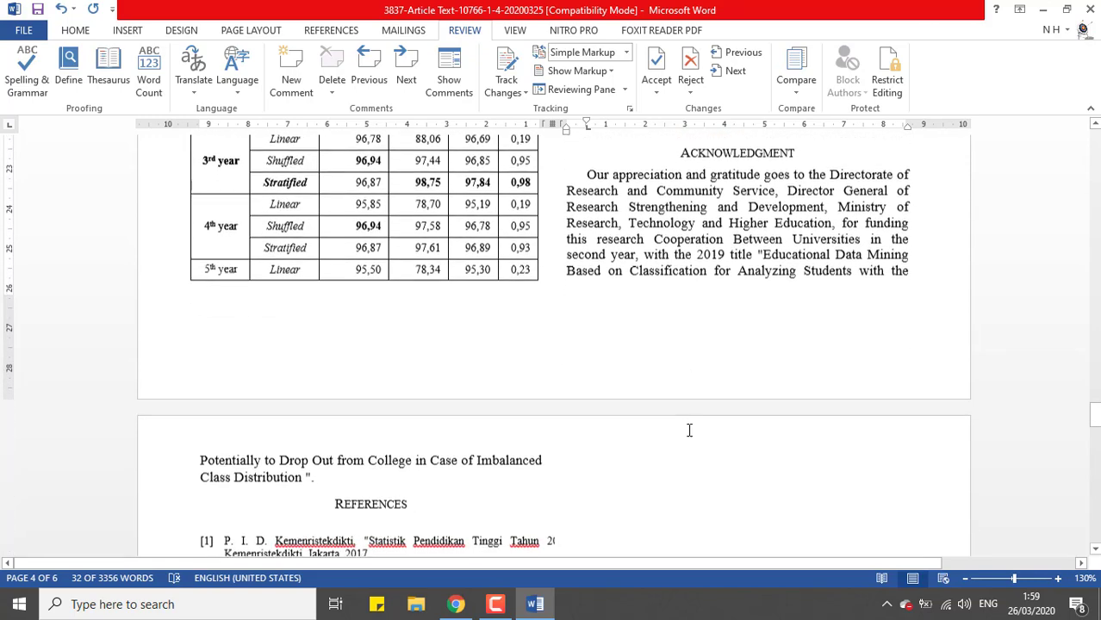
{"action": "scroll", "coordinate": [689, 430], "scroll_direction": "down", "scroll_amount": 9}
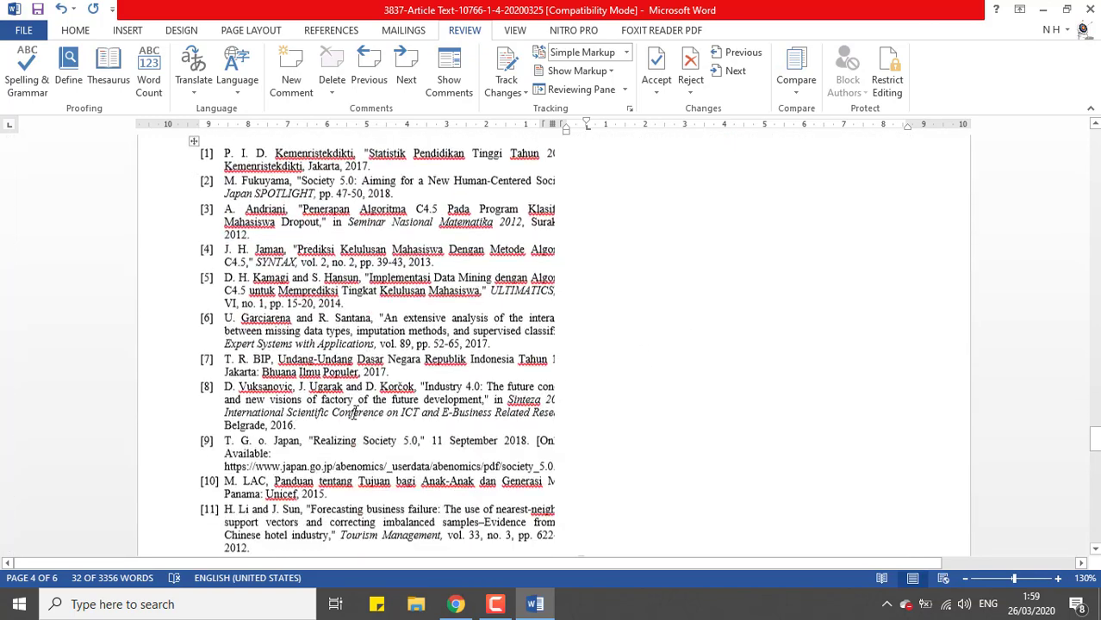
{"action": "scroll", "coordinate": [357, 419], "scroll_direction": "up", "scroll_amount": 3}
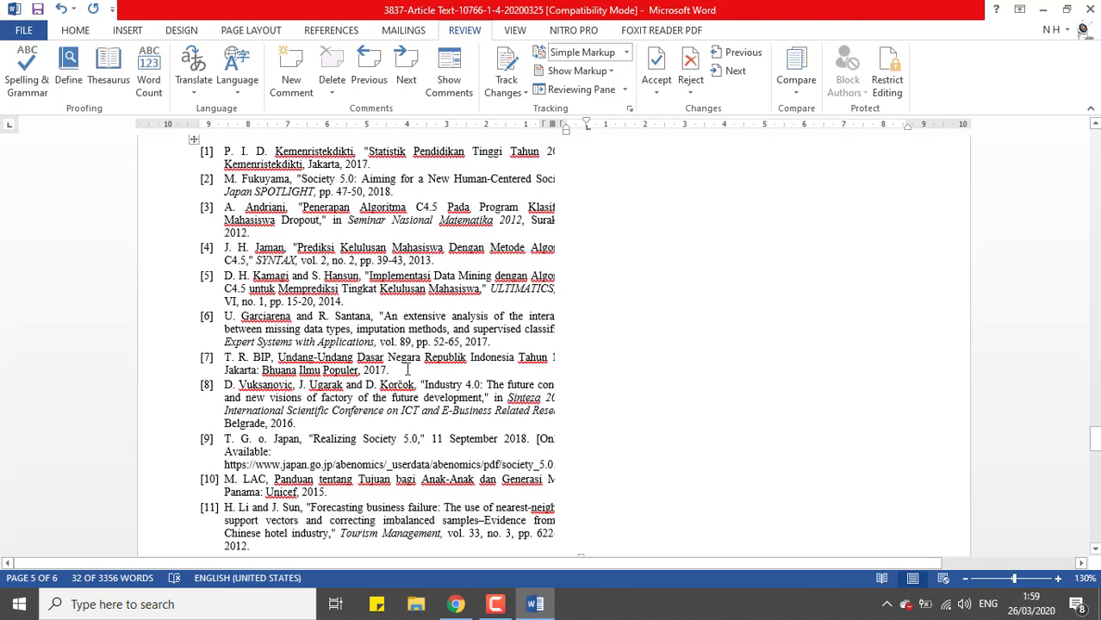
{"action": "scroll", "coordinate": [394, 424], "scroll_direction": "up", "scroll_amount": 2}
{"action": "scroll", "coordinate": [394, 423], "scroll_direction": "down", "scroll_amount": 2}
{"action": "scroll", "coordinate": [394, 424], "scroll_direction": "up", "scroll_amount": 2}
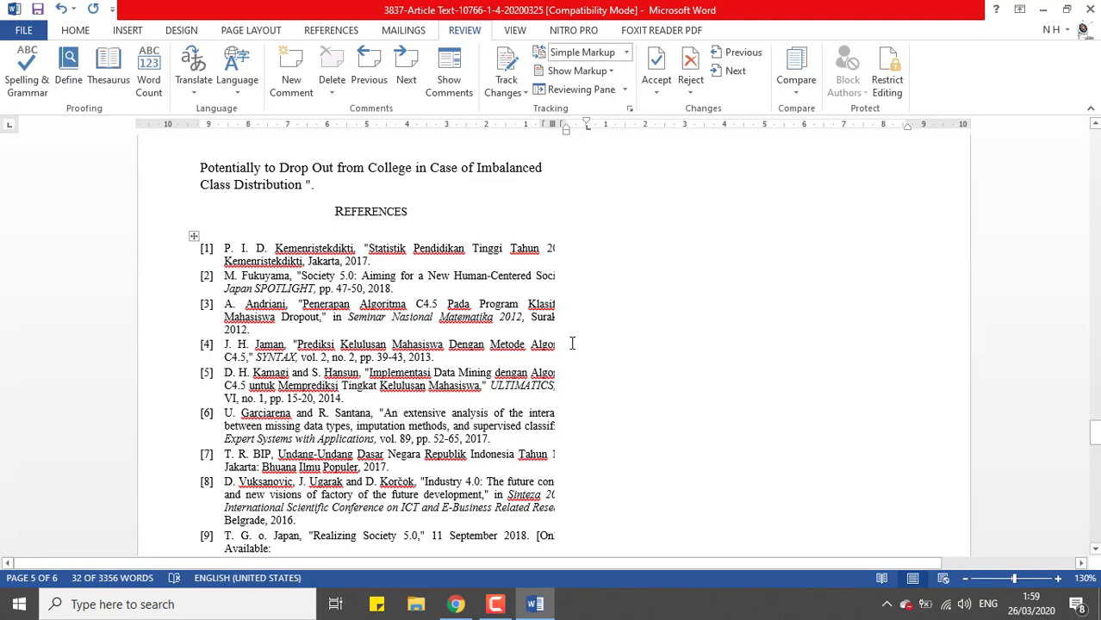
{"action": "scroll", "coordinate": [590, 389], "scroll_direction": "down", "scroll_amount": 6}
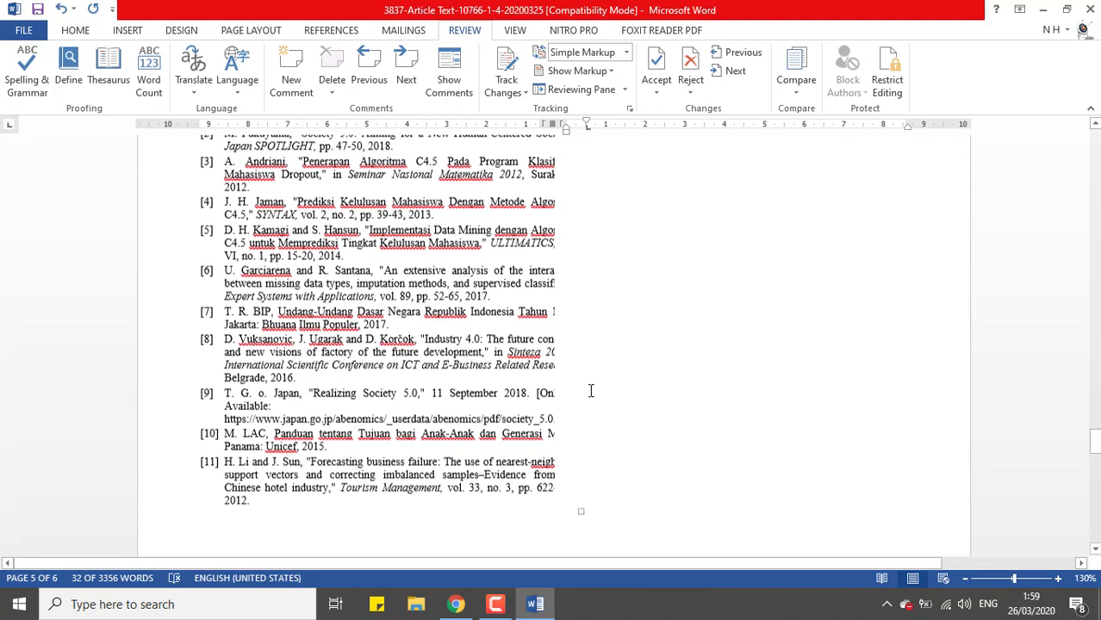
{"action": "scroll", "coordinate": [591, 392], "scroll_direction": "down", "scroll_amount": 3}
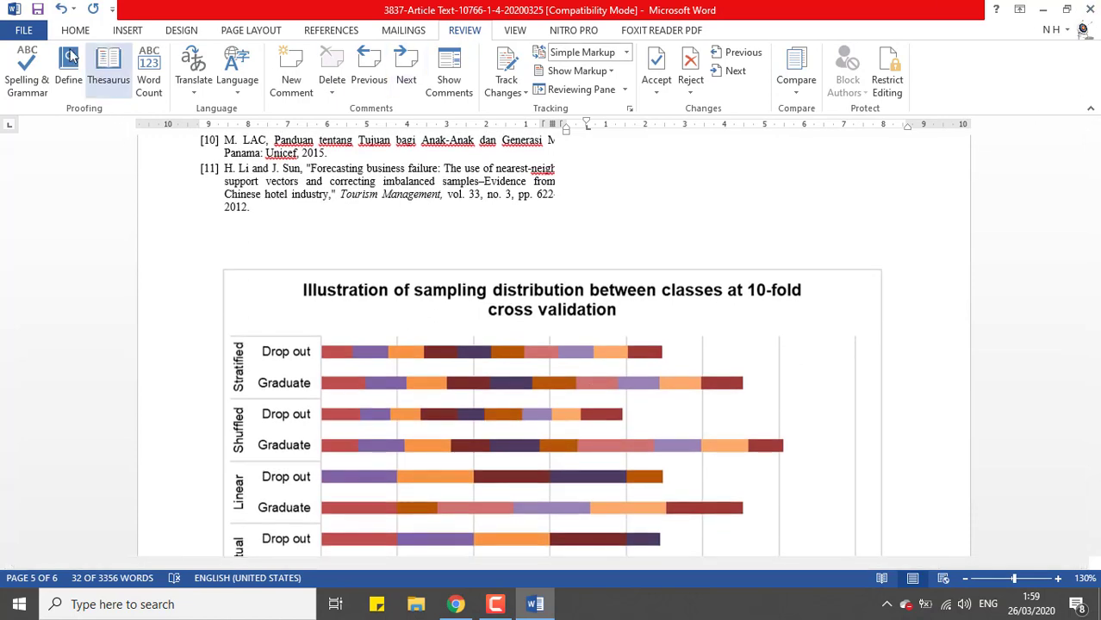
Step: Start saving a copy of the commented article and choose the folder Pengabmas > Arjunu > Saikhuna on drive Data (D:)
{"action": "left_click", "coordinate": [23, 30]}
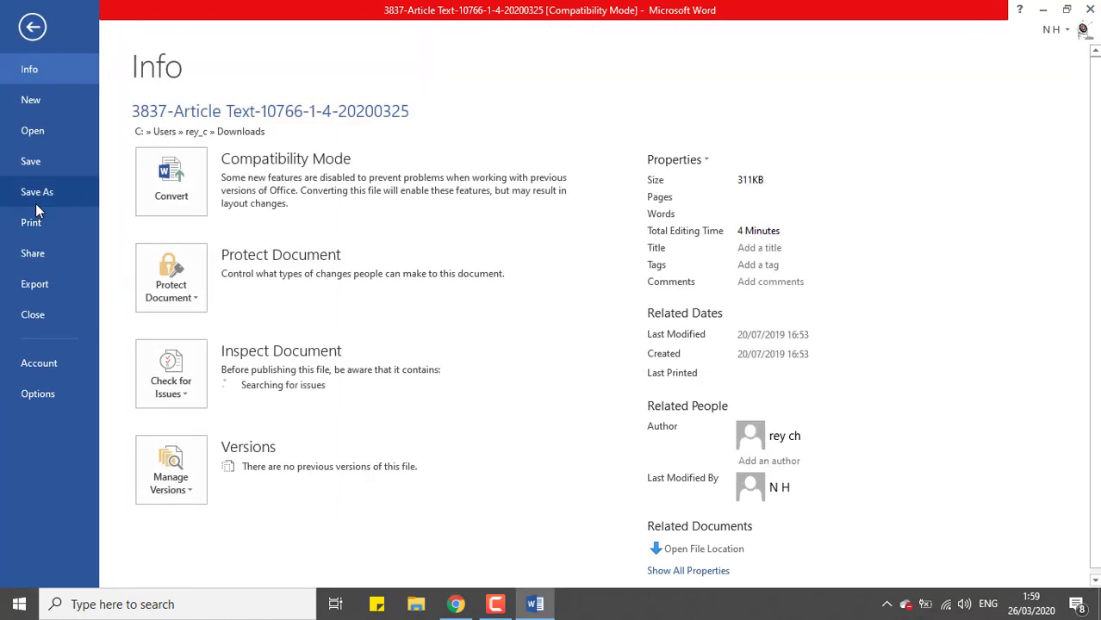
{"action": "left_click", "coordinate": [35, 195]}
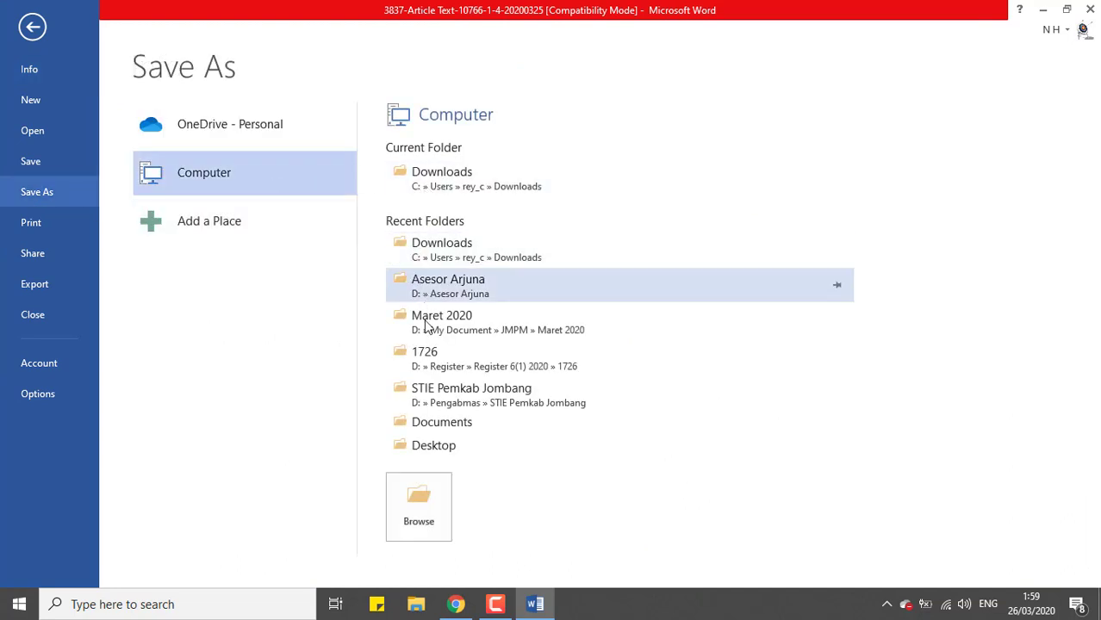
{"action": "left_click", "coordinate": [433, 360]}
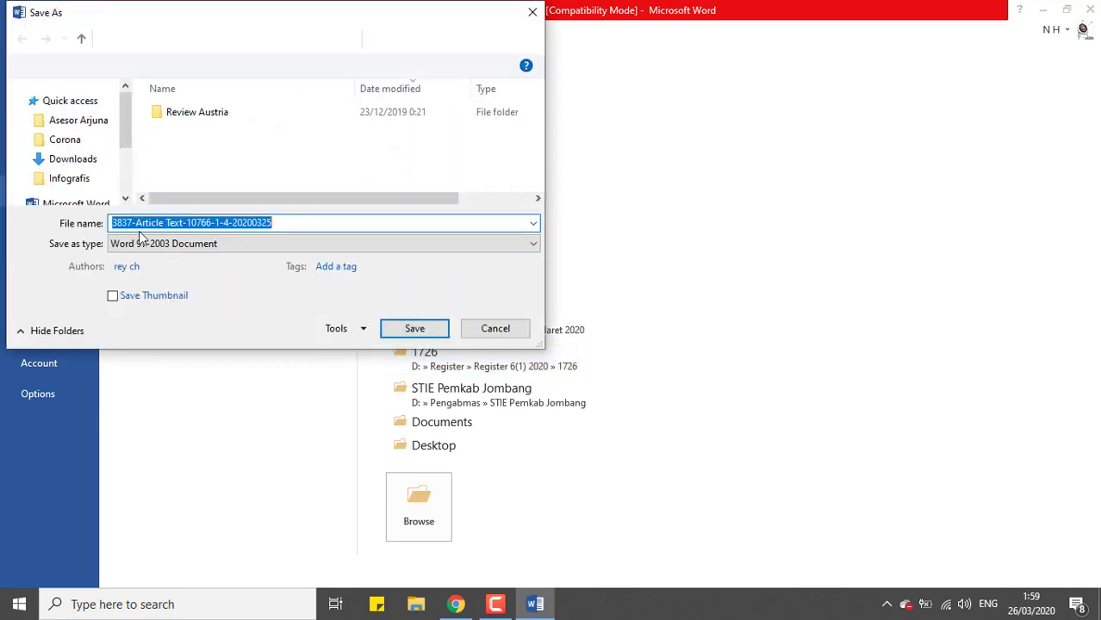
{"action": "scroll", "coordinate": [86, 163], "scroll_direction": "down", "scroll_amount": 5}
{"action": "left_click", "coordinate": [102, 126]}
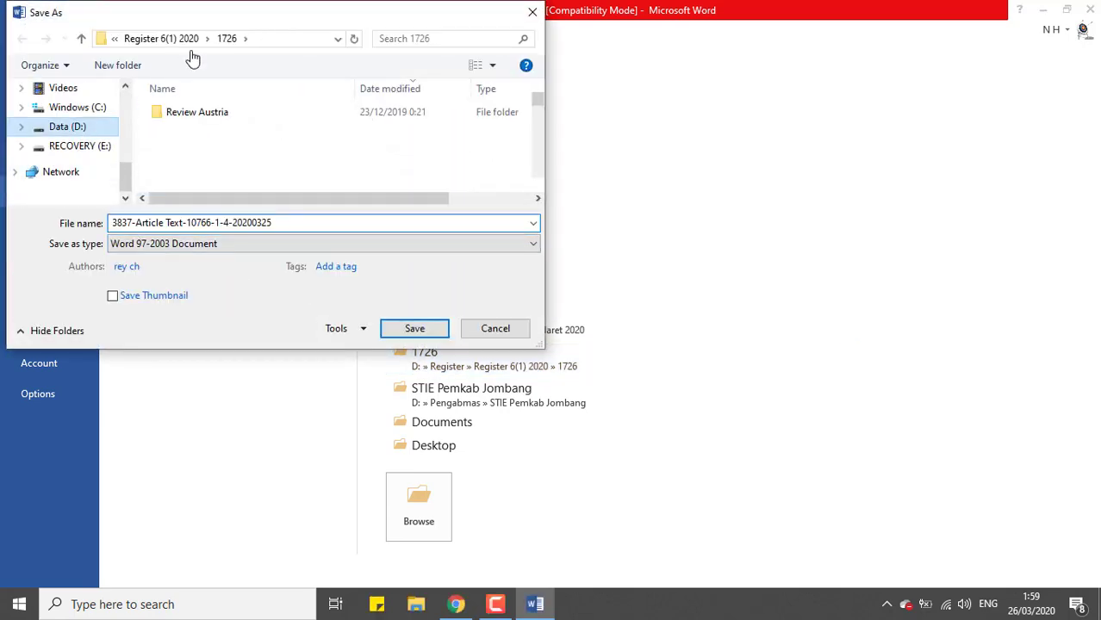
{"action": "left_click", "coordinate": [176, 111]}
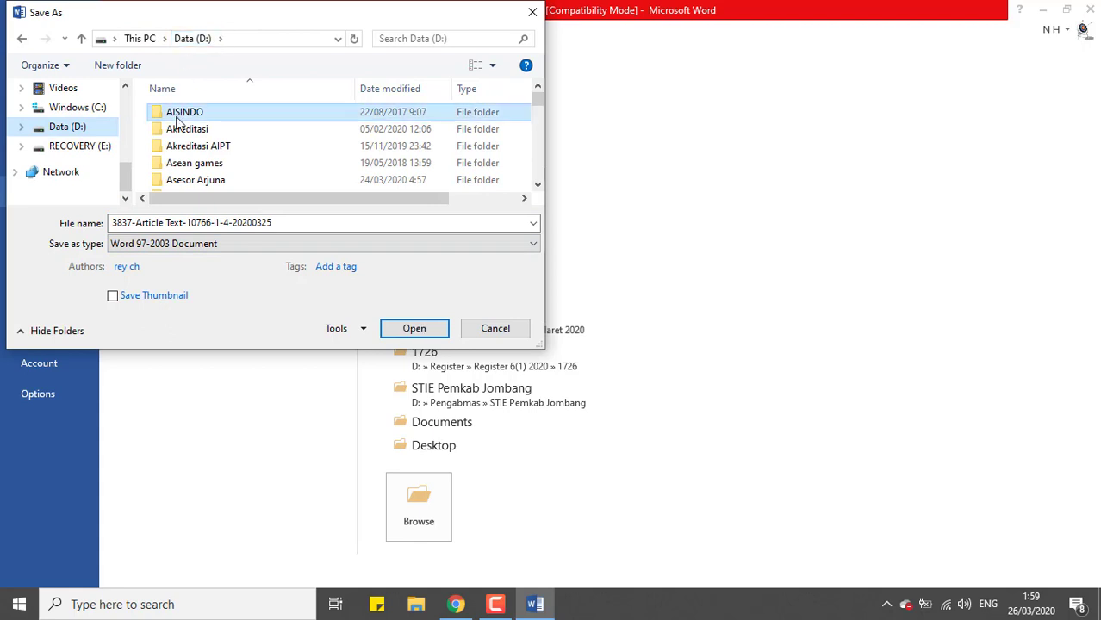
{"action": "key", "text": "p"}
{"action": "double_click", "coordinate": [204, 176]}
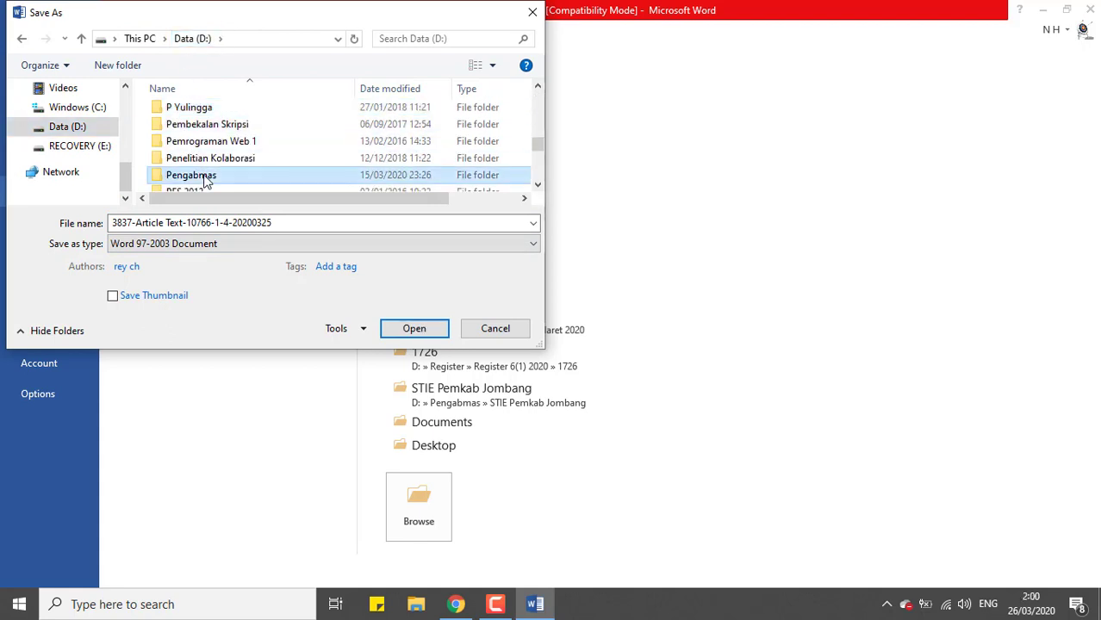
{"action": "left_click", "coordinate": [196, 113]}
{"action": "double_click", "coordinate": [196, 113]}
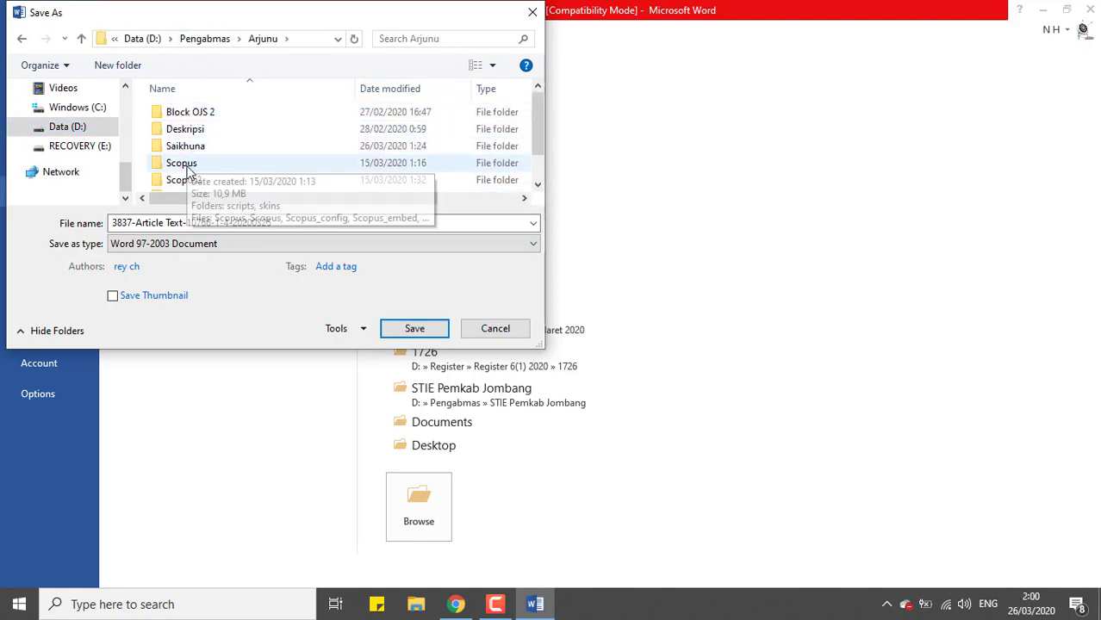
{"action": "left_click", "coordinate": [201, 148]}
{"action": "double_click", "coordinate": [202, 148]}
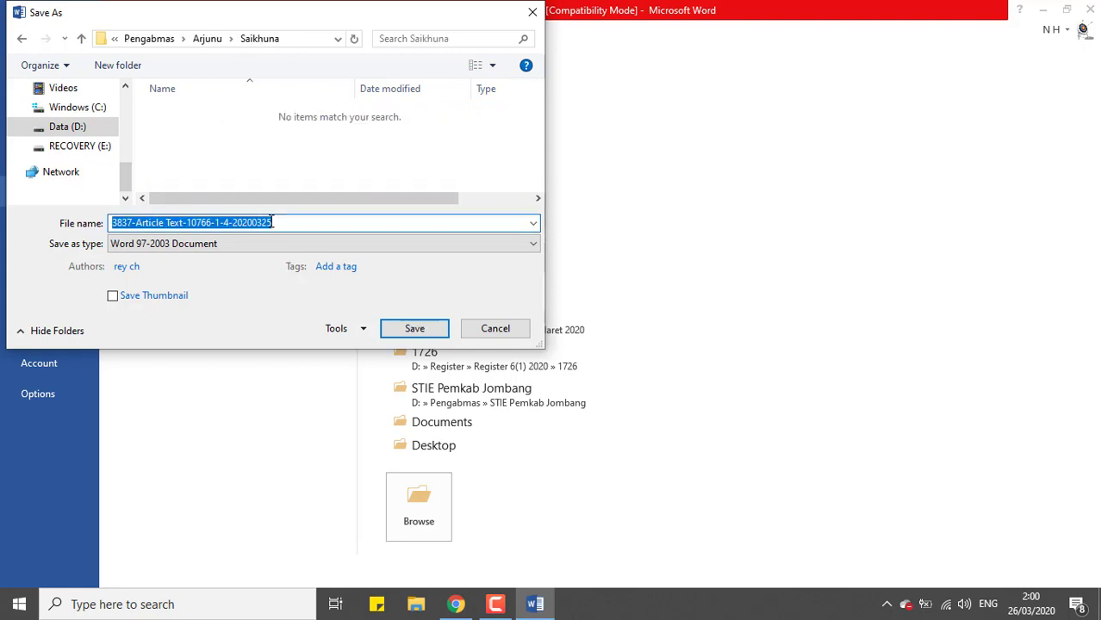
Step: Name the copy "Contoh review" and save it as a Word 97-2003 document
{"action": "type", "text": "Contoh r"}
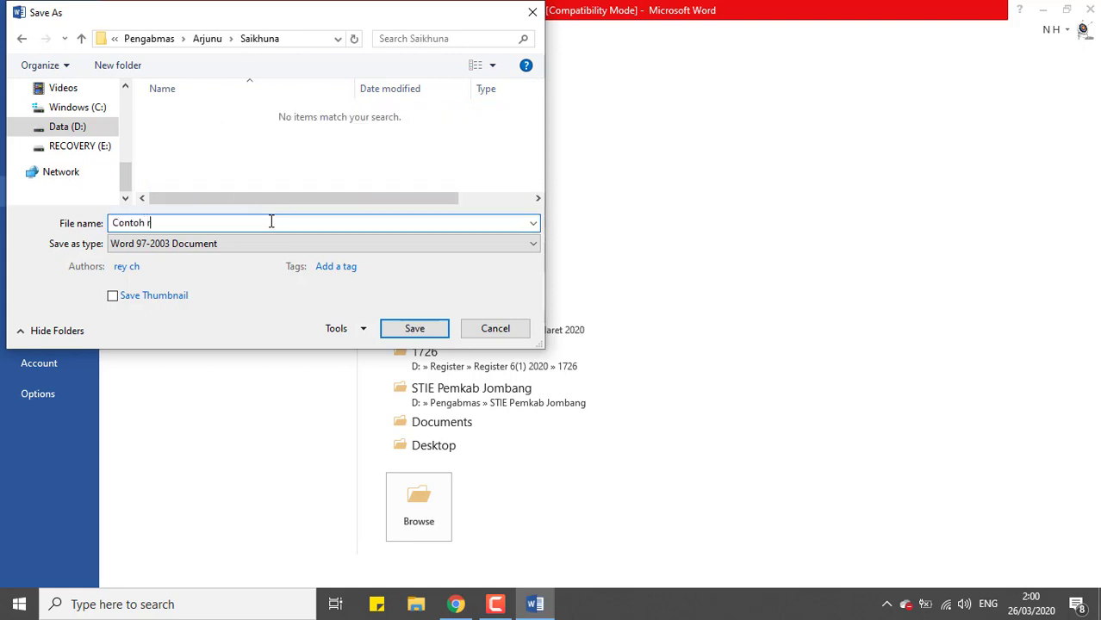
{"action": "type", "text": "eview"}
{"action": "key", "text": "Return"}
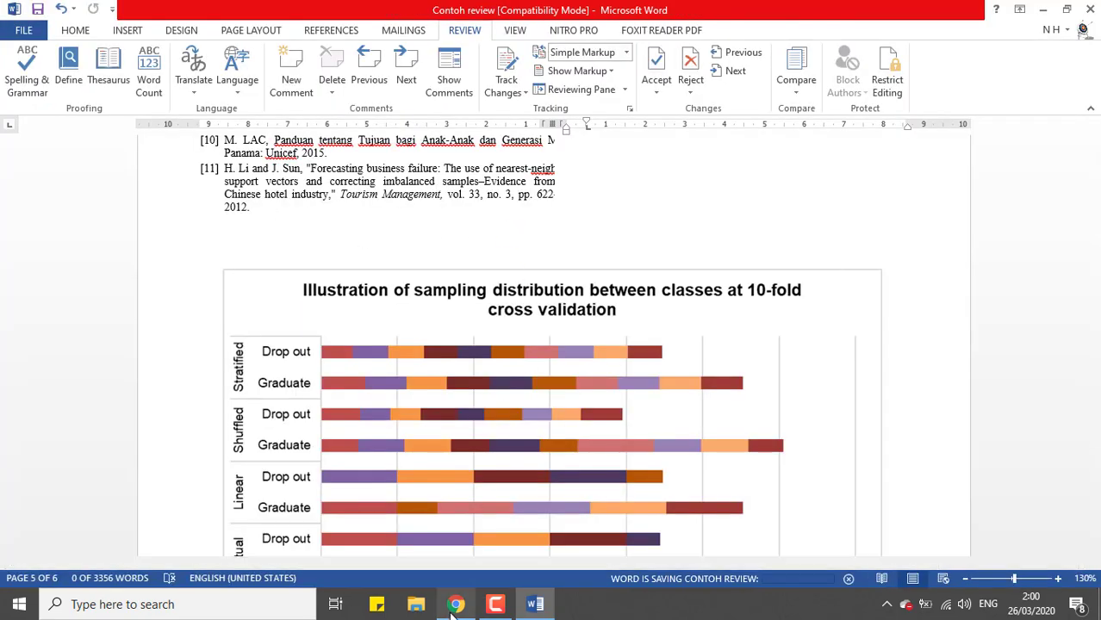
Step: Switch to the OJS review page in Chrome, accept the review request and continue past the guidelines to Download & Review
{"action": "left_click", "coordinate": [456, 604]}
{"action": "scroll", "coordinate": [403, 363], "scroll_direction": "down", "scroll_amount": 1}
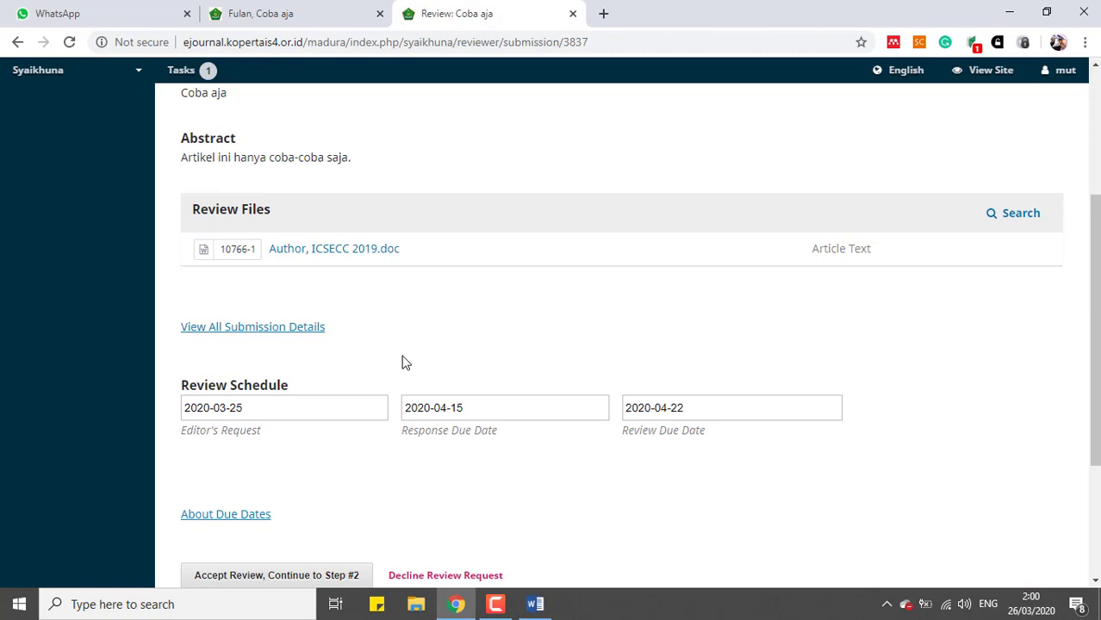
{"action": "scroll", "coordinate": [403, 362], "scroll_direction": "up", "scroll_amount": 1}
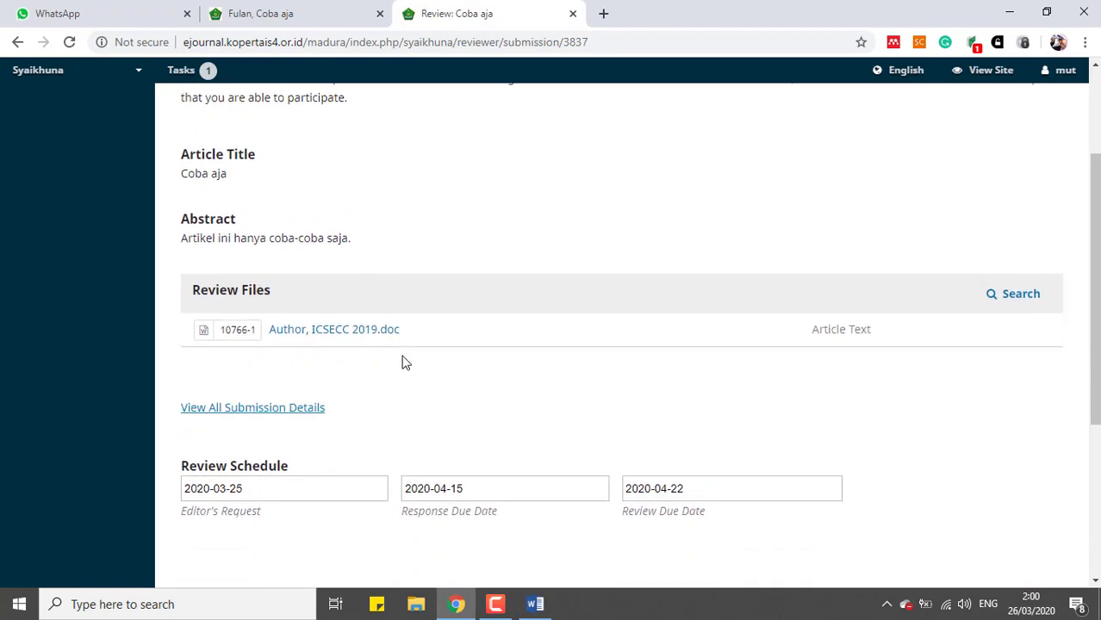
{"action": "scroll", "coordinate": [405, 363], "scroll_direction": "up", "scroll_amount": 2}
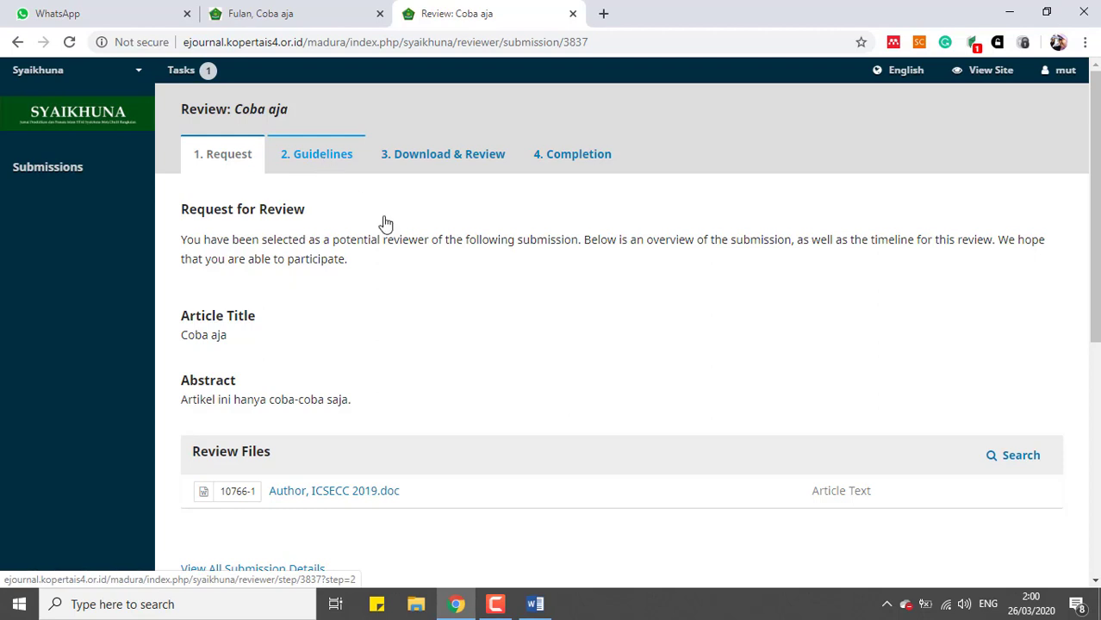
{"action": "scroll", "coordinate": [467, 307], "scroll_direction": "down", "scroll_amount": 5}
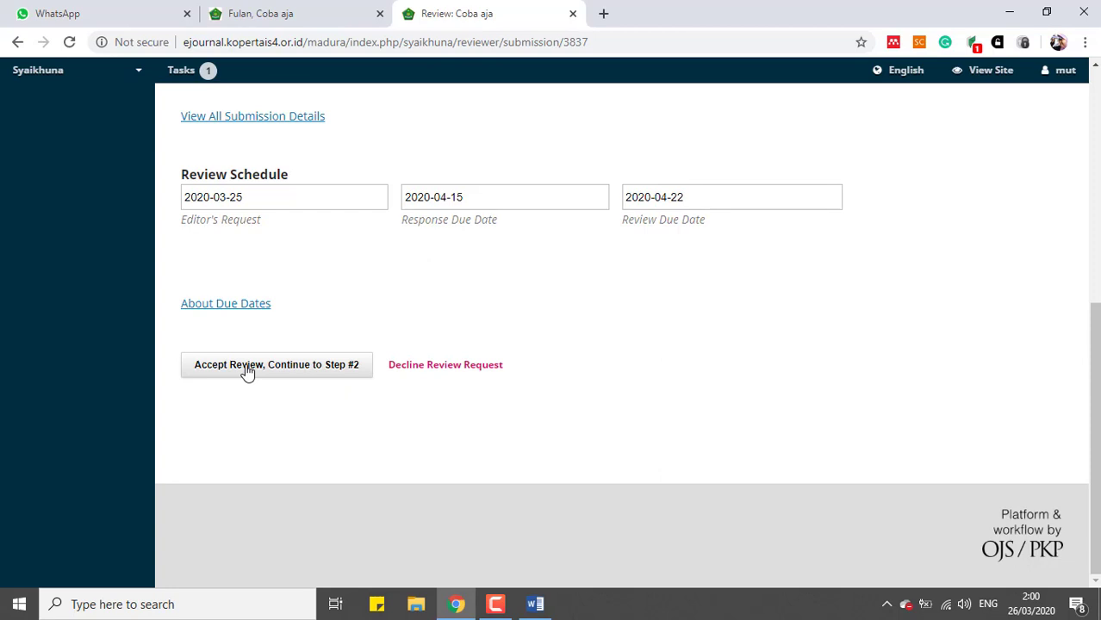
{"action": "left_click", "coordinate": [247, 368]}
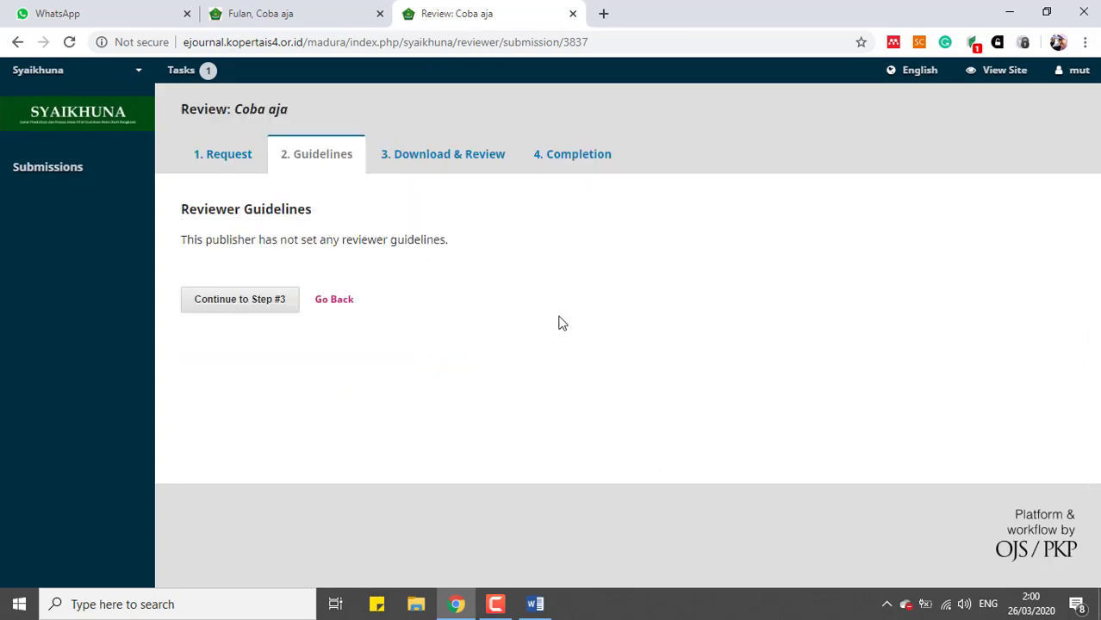
{"action": "left_click", "coordinate": [269, 307]}
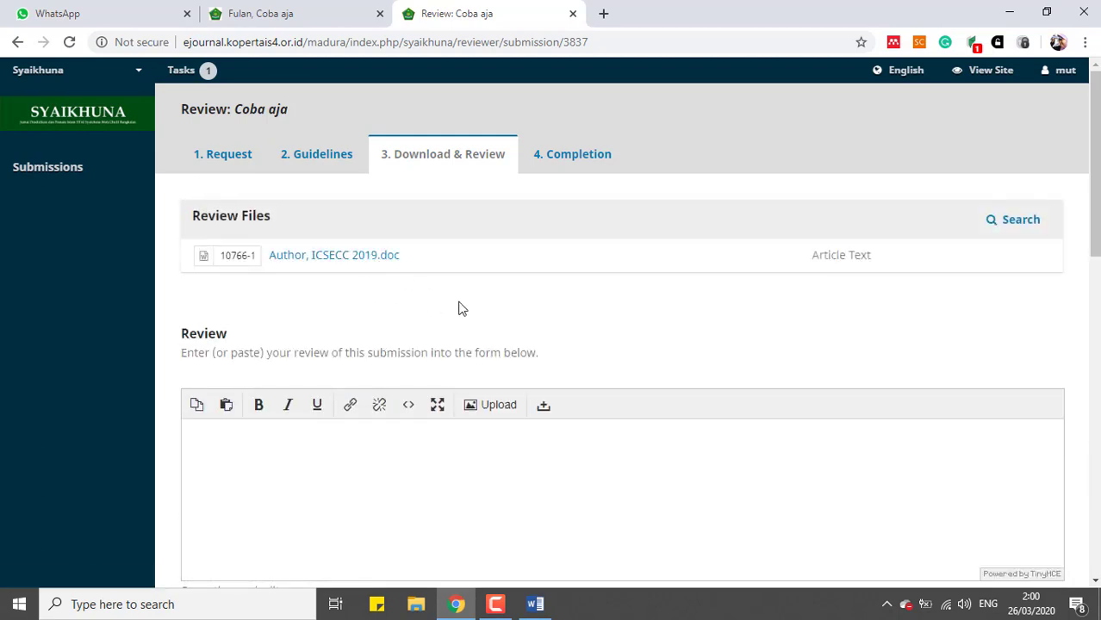
Step: In the review box for author and editor, enter the headings Judul, Abstrak, Kata kunci, Pendahuluan, Metode, Hasil and Kesimpulan on separate lines
{"action": "scroll", "coordinate": [431, 298], "scroll_direction": "down", "scroll_amount": 3}
{"action": "scroll", "coordinate": [386, 275], "scroll_direction": "up", "scroll_amount": 1}
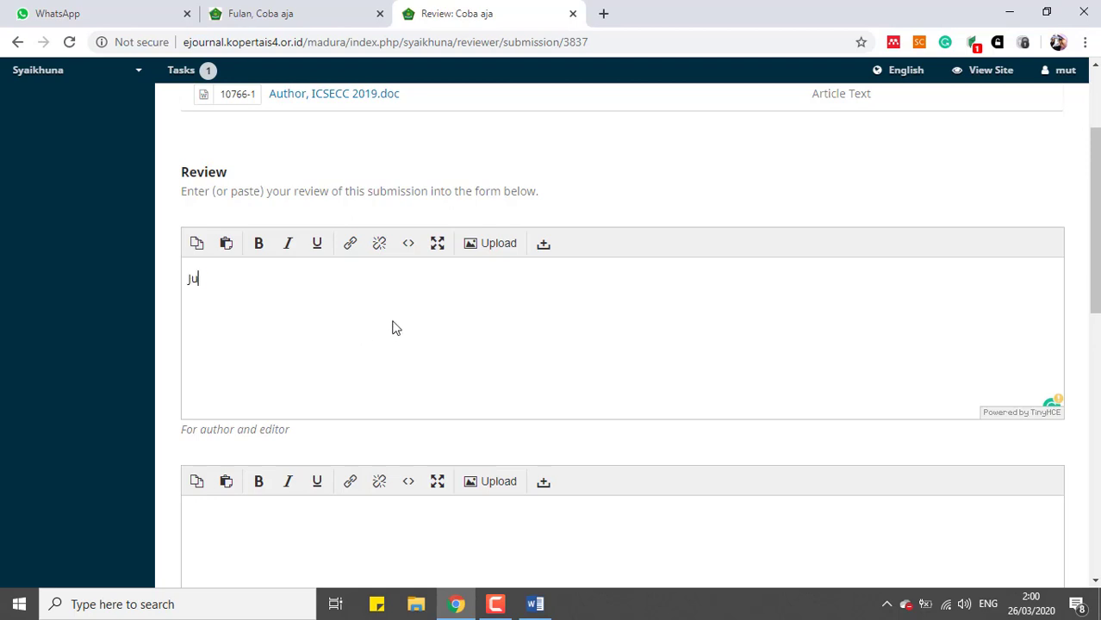
{"action": "type", "text": "dul"}
{"action": "key", "text": "Return"}
{"action": "type", "text": "Abstrak"}
{"action": "key", "text": "Return"}
{"action": "type", "text": "Kata "}
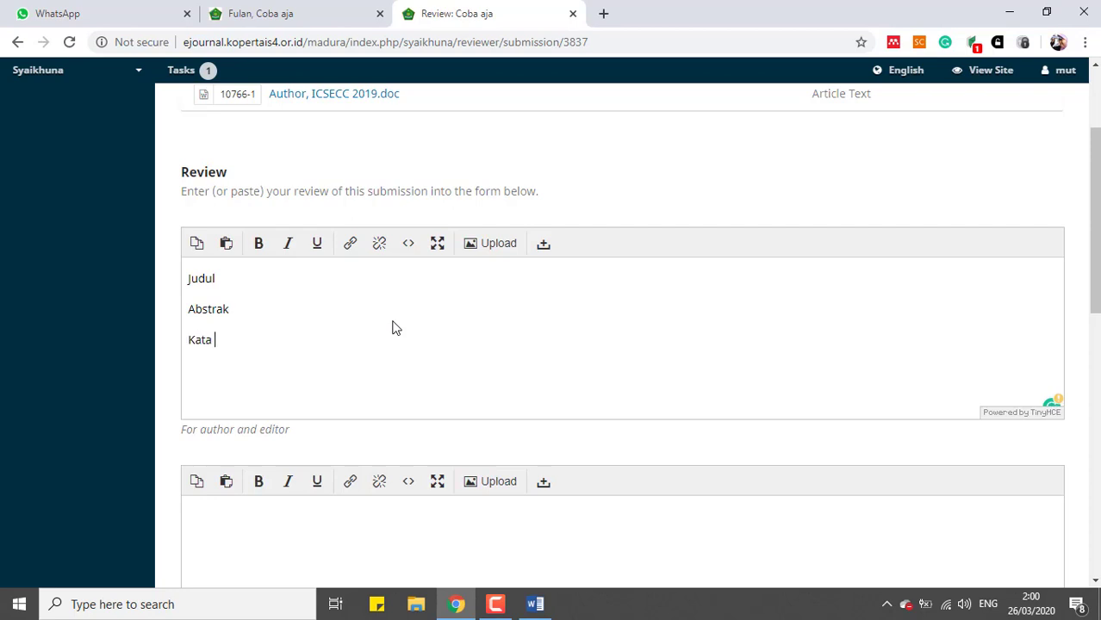
{"action": "type", "text": "kunci"}
{"action": "key", "text": "Return"}
{"action": "type", "text": "Pendahulua"}
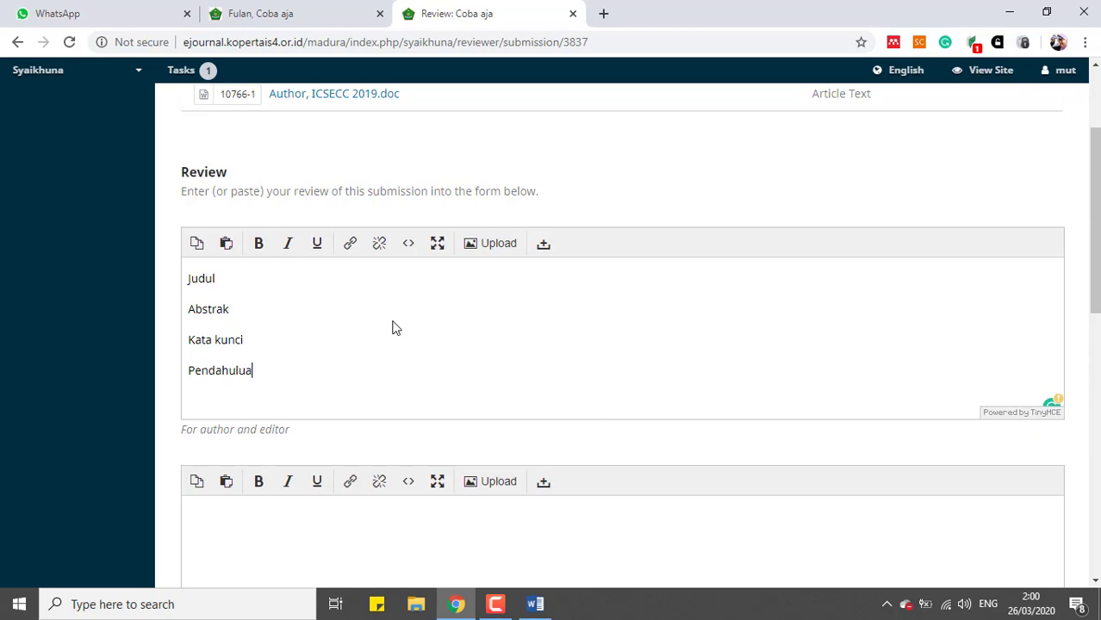
{"action": "type", "text": "n"}
{"action": "key", "text": "Return"}
{"action": "type", "text": "Met"}
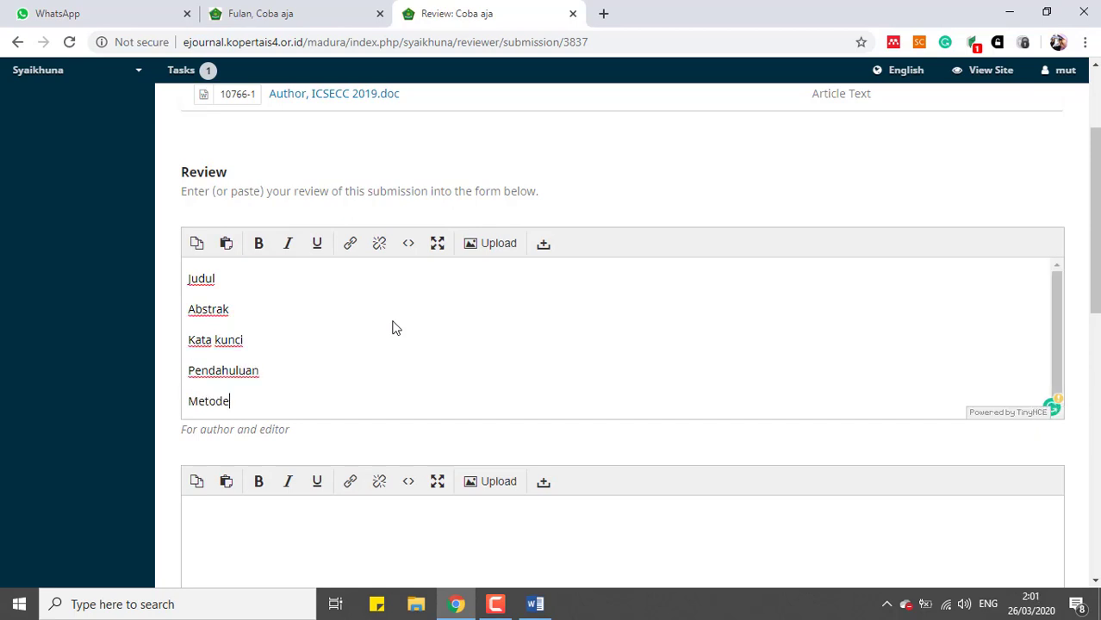
{"action": "type", "text": "ode"}
{"action": "key", "text": "Return"}
{"action": "type", "text": "H"}
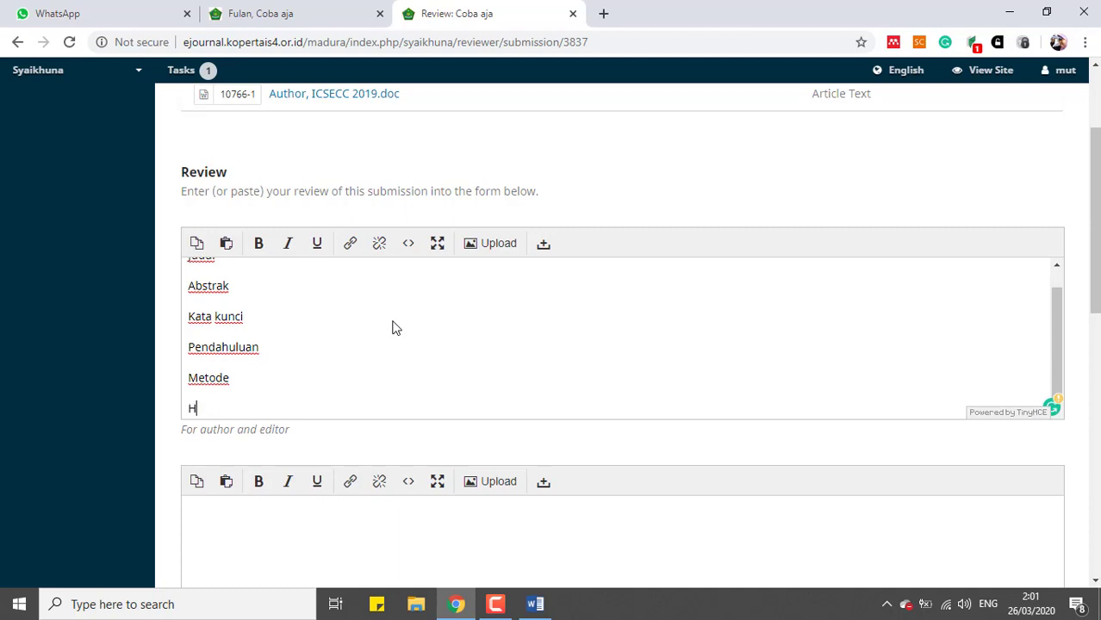
{"action": "type", "text": "asil"}
{"action": "key", "text": "Return"}
{"action": "type", "text": "K"}
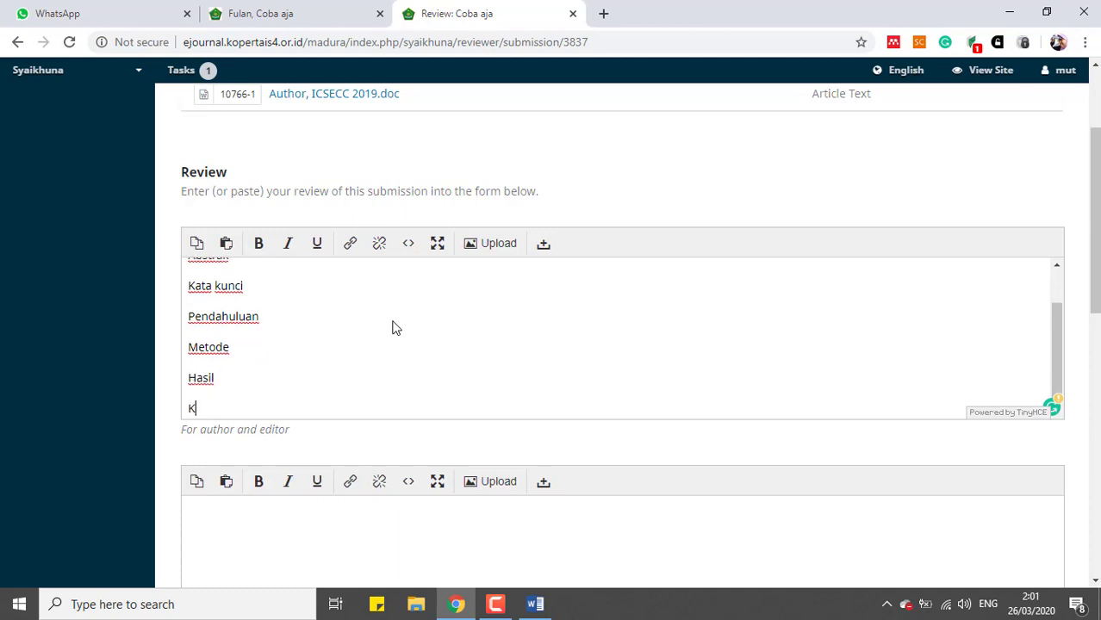
{"action": "type", "text": "esimpulan"}
{"action": "scroll", "coordinate": [392, 325], "scroll_direction": "up", "scroll_amount": 1}
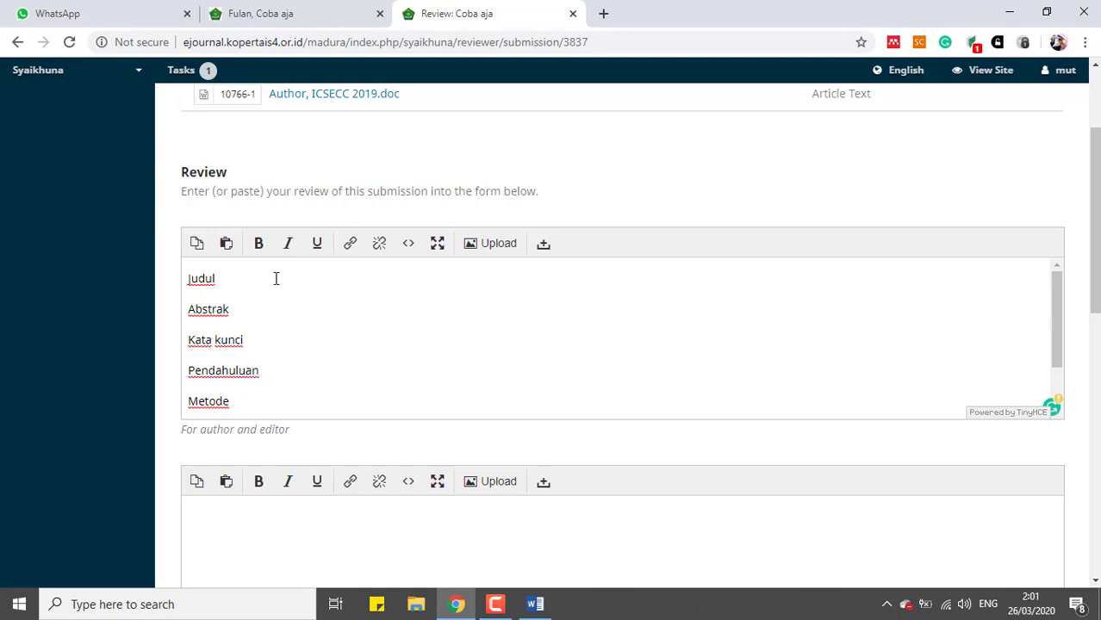
Step: Start uploading a reviewer file and browse to the folder Pengabmas > Arjunu > Saikhuna on drive Data (D:)
{"action": "scroll", "coordinate": [389, 314], "scroll_direction": "down", "scroll_amount": 4}
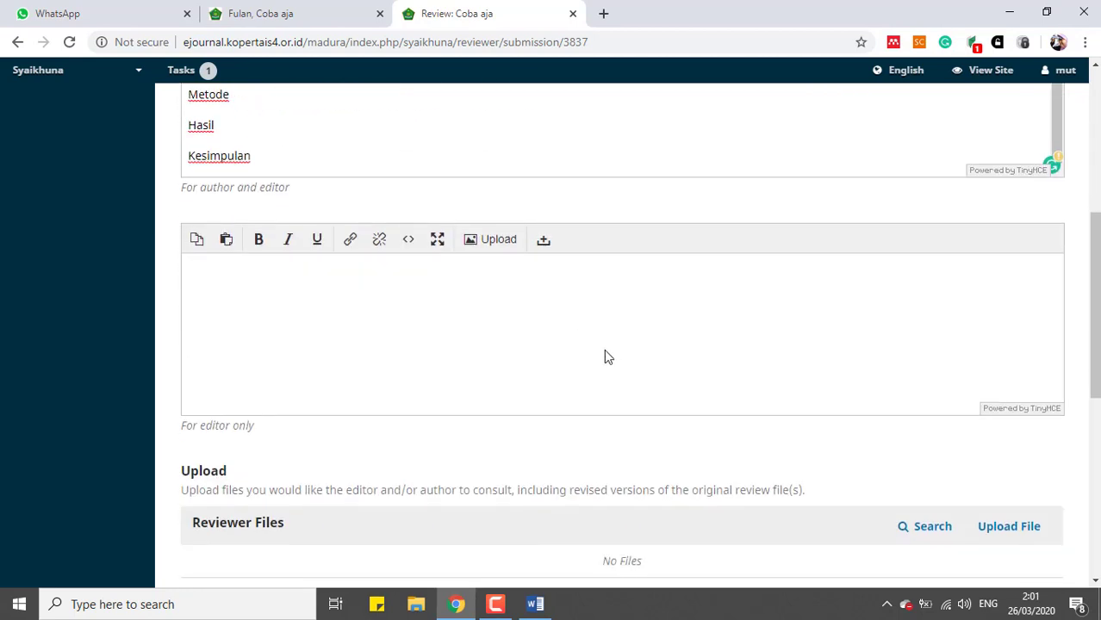
{"action": "left_click", "coordinate": [267, 303]}
{"action": "scroll", "coordinate": [295, 294], "scroll_direction": "down", "scroll_amount": 3}
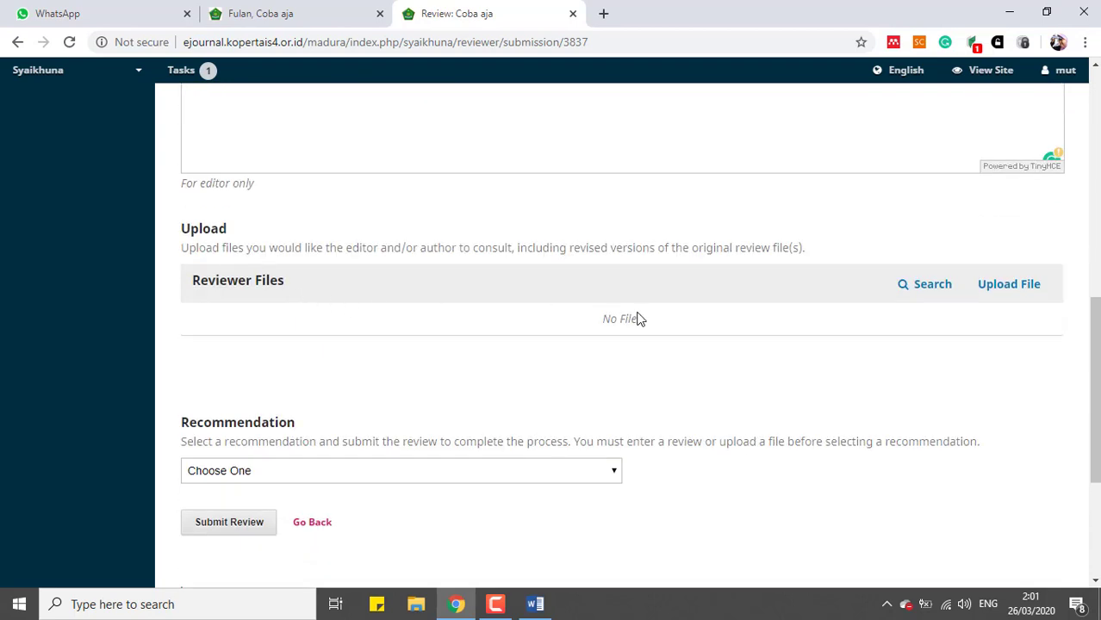
{"action": "left_click", "coordinate": [1014, 288]}
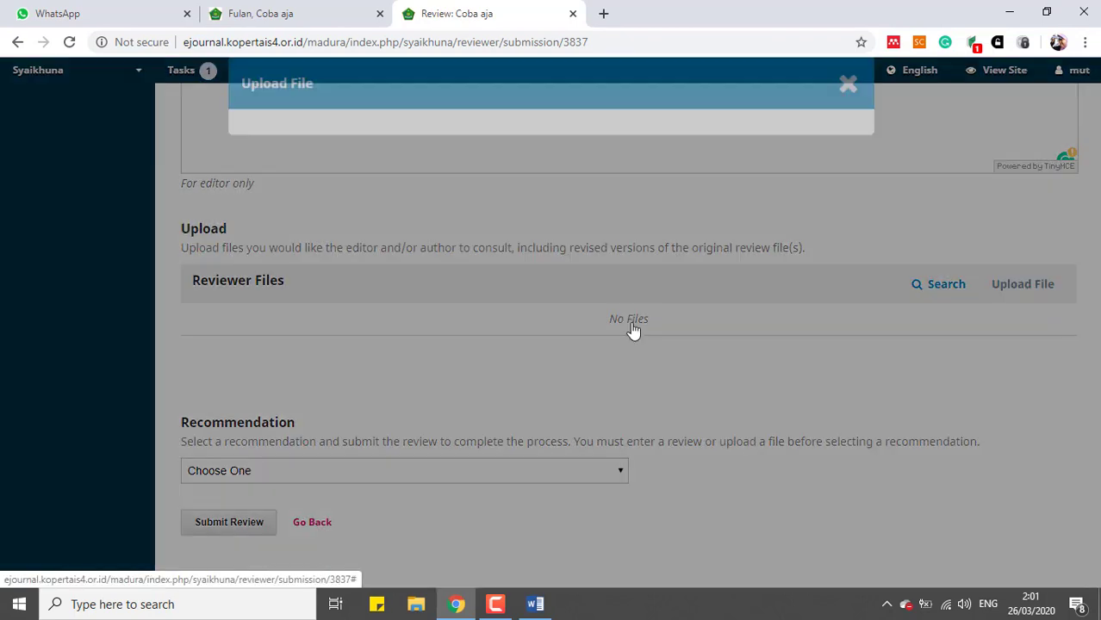
{"action": "left_click", "coordinate": [769, 231]}
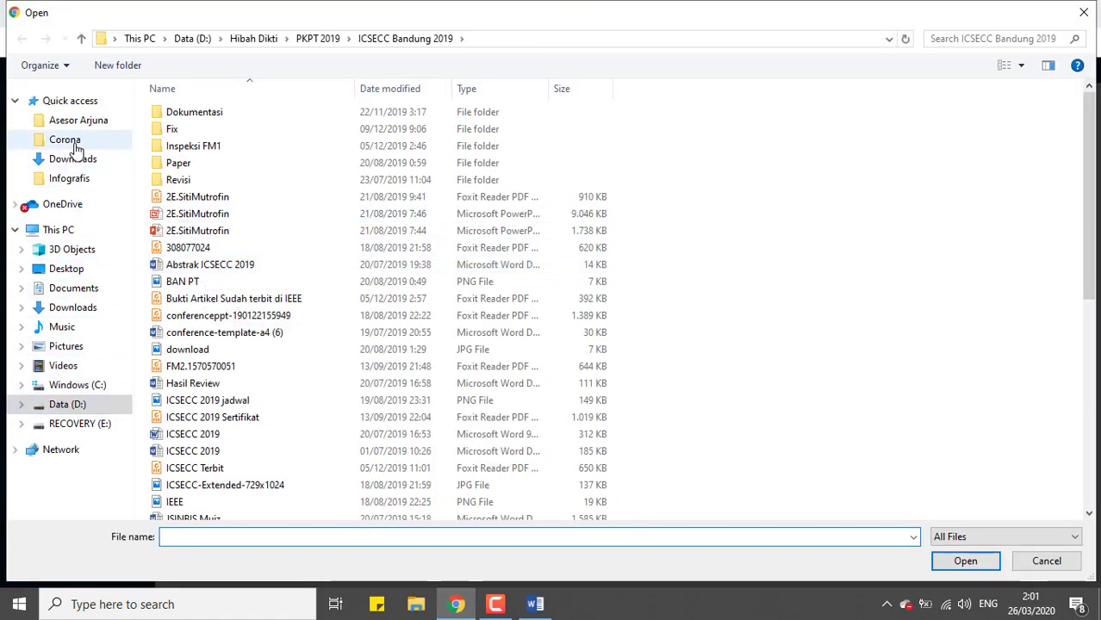
{"action": "left_click", "coordinate": [75, 423]}
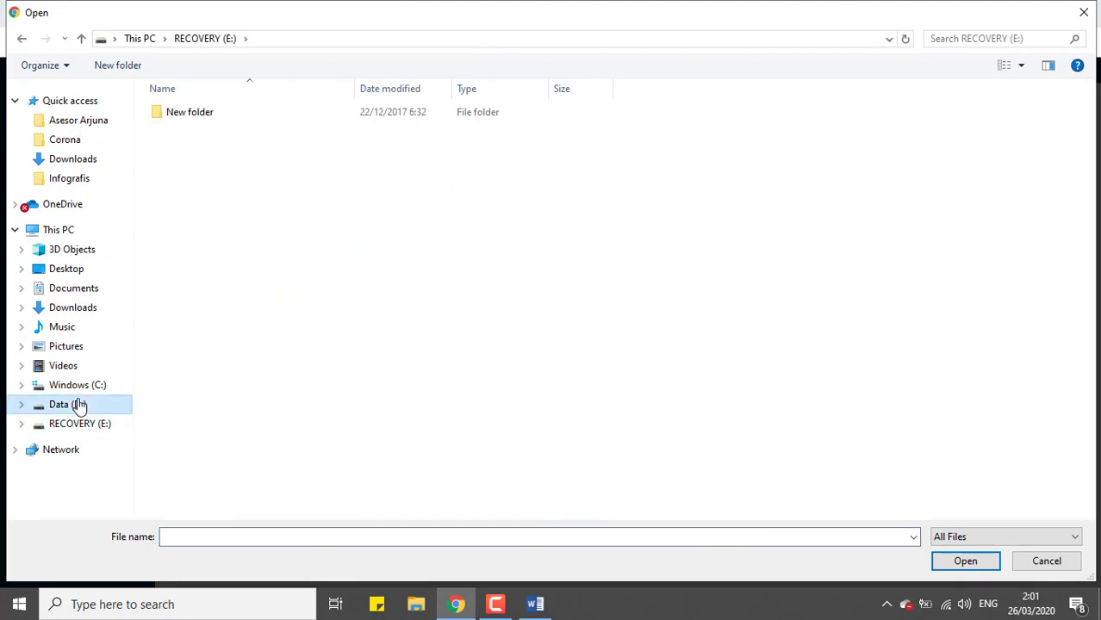
{"action": "left_click", "coordinate": [78, 404]}
{"action": "left_click", "coordinate": [234, 371]}
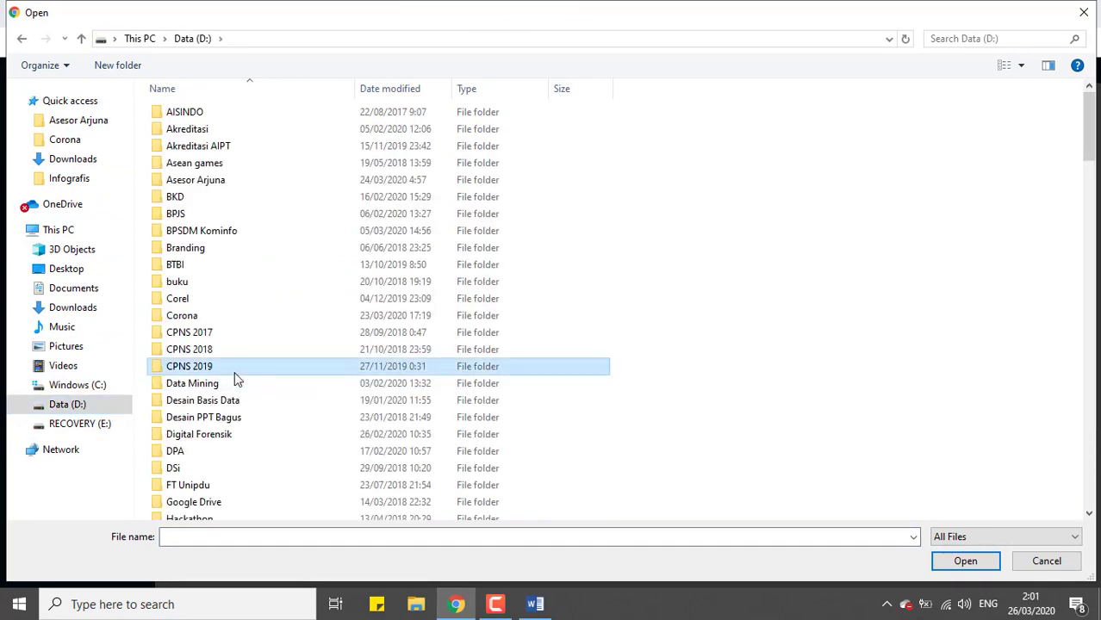
{"action": "key", "text": "p"}
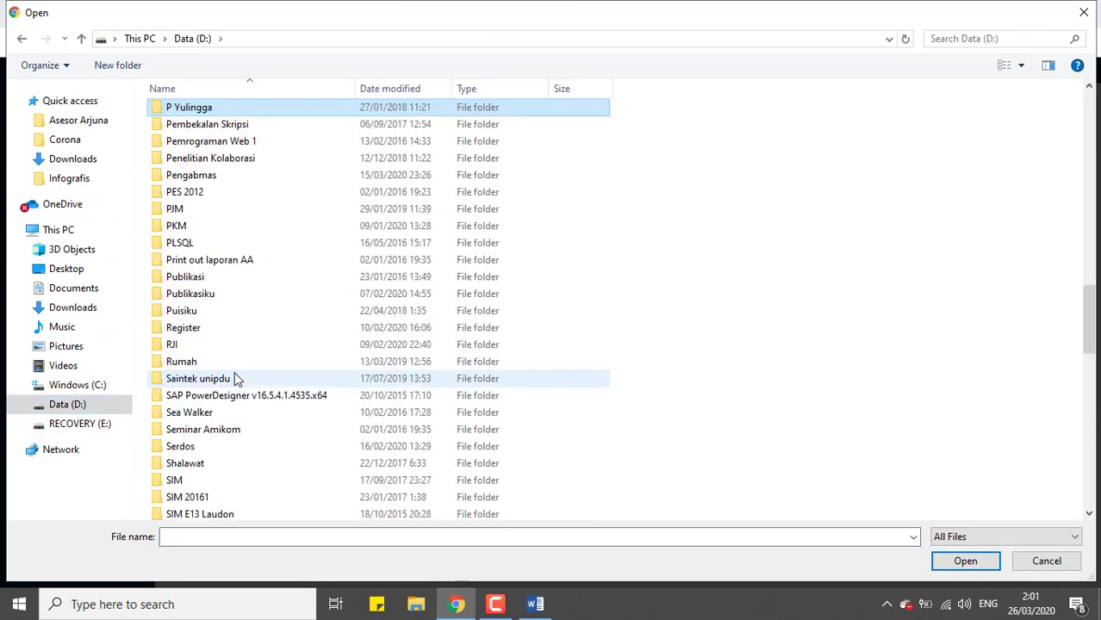
{"action": "double_click", "coordinate": [219, 184]}
{"action": "left_click", "coordinate": [219, 116]}
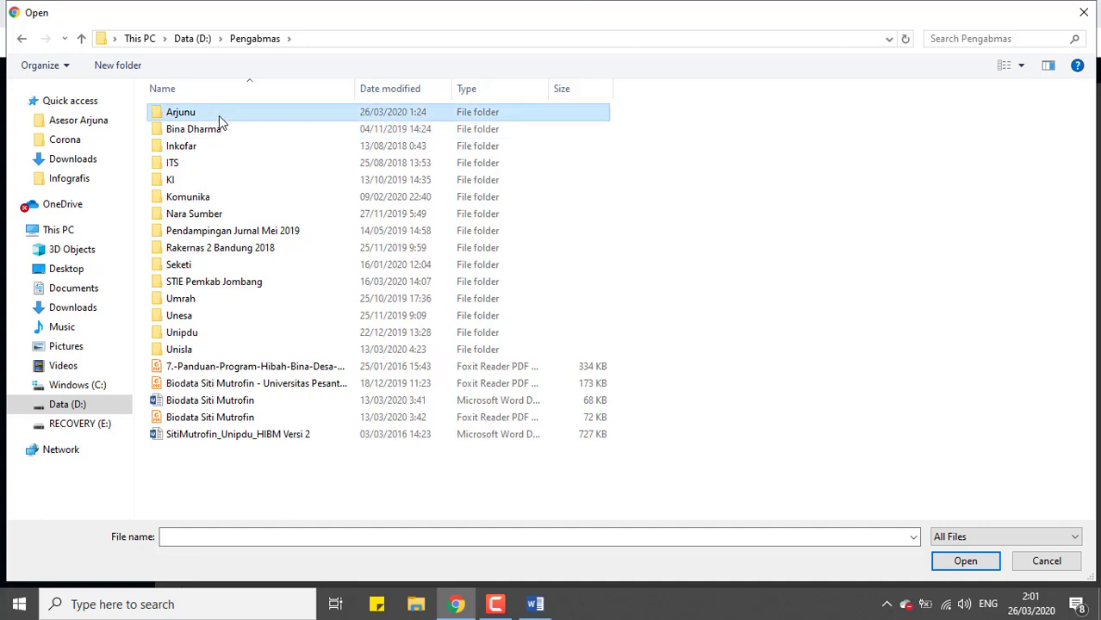
{"action": "double_click", "coordinate": [219, 116]}
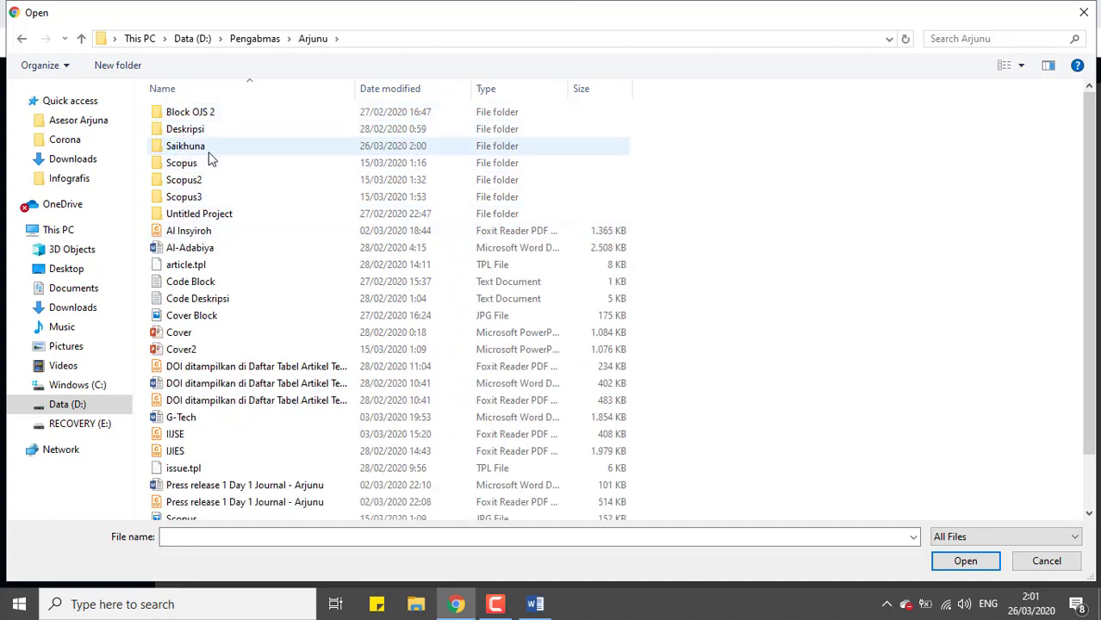
{"action": "double_click", "coordinate": [208, 148]}
Step: Upload the "Contoh review" document as the reviewer file, keep its details as they are and complete the upload
{"action": "left_click", "coordinate": [207, 113]}
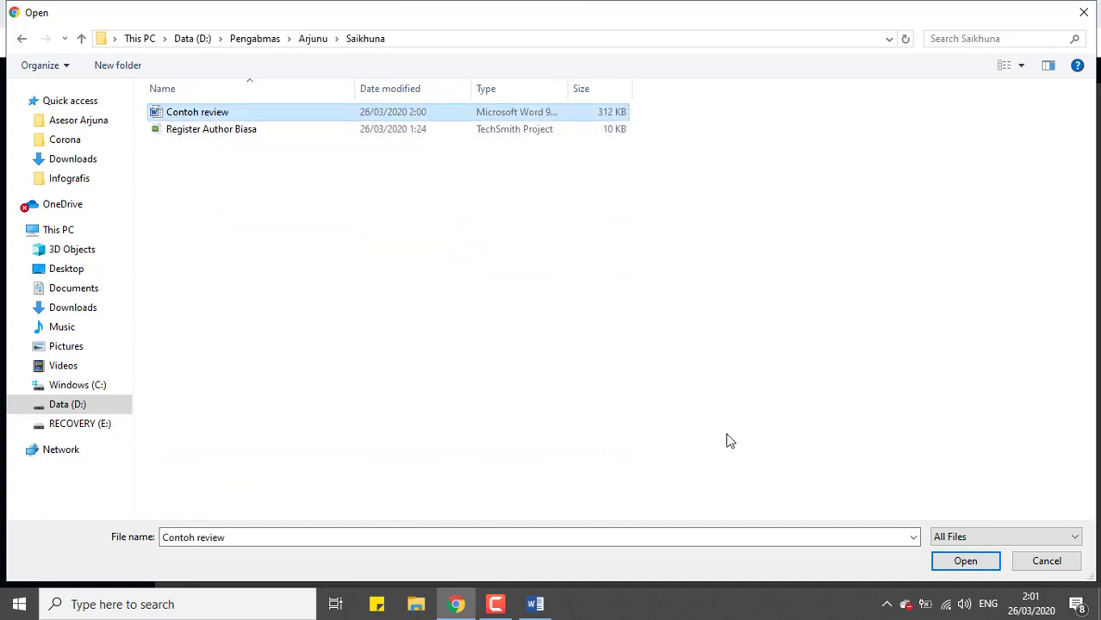
{"action": "left_click", "coordinate": [966, 561]}
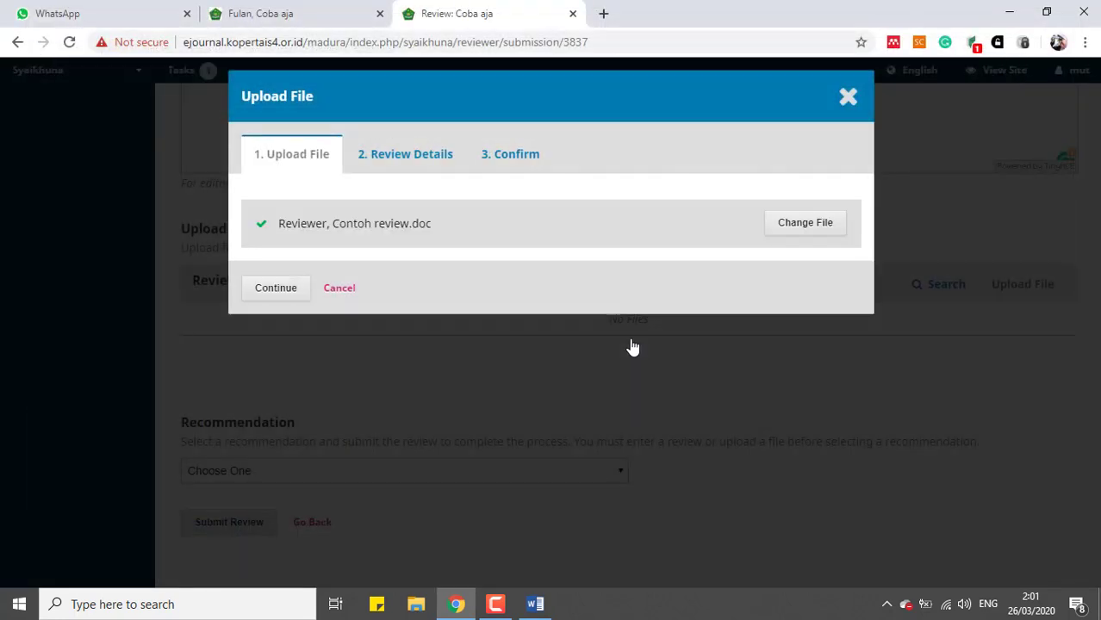
{"action": "left_click", "coordinate": [274, 290]}
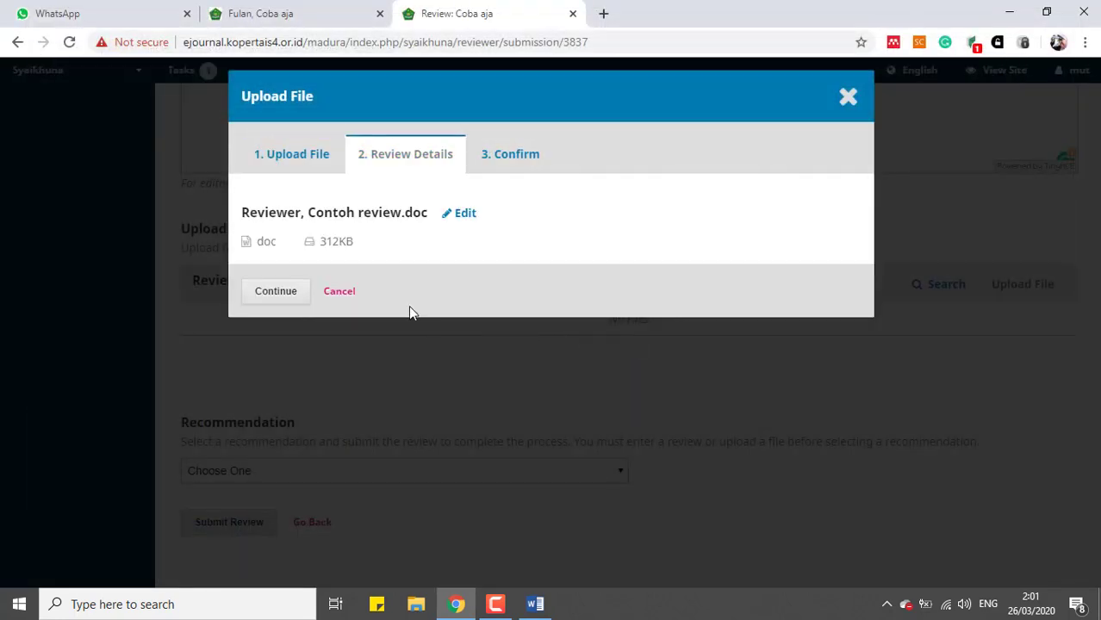
{"action": "left_click", "coordinate": [272, 291]}
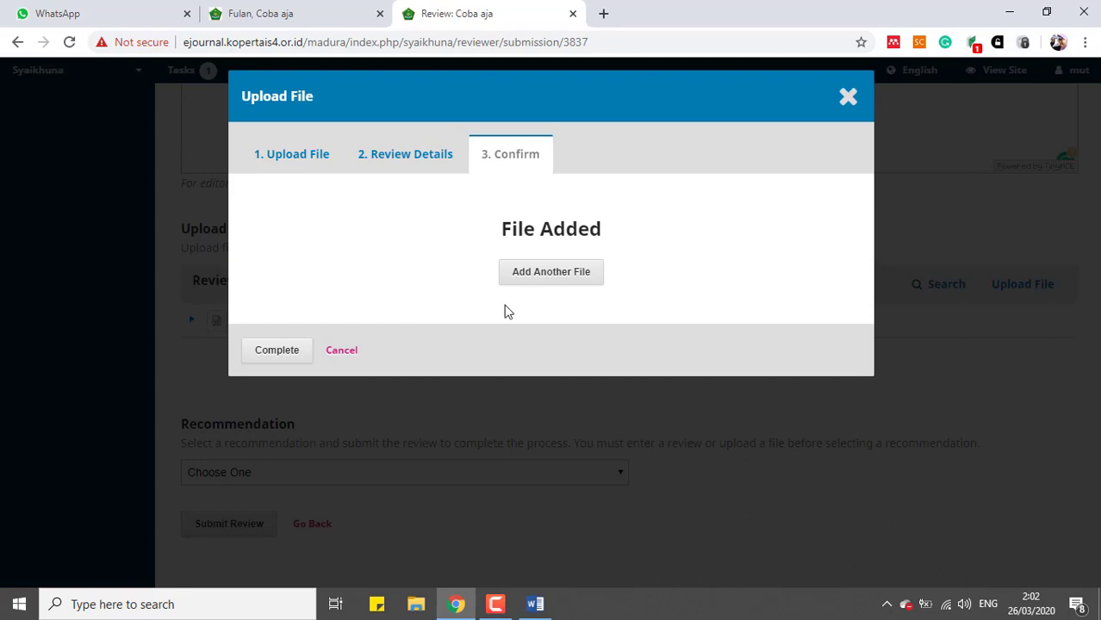
{"action": "left_click", "coordinate": [291, 352]}
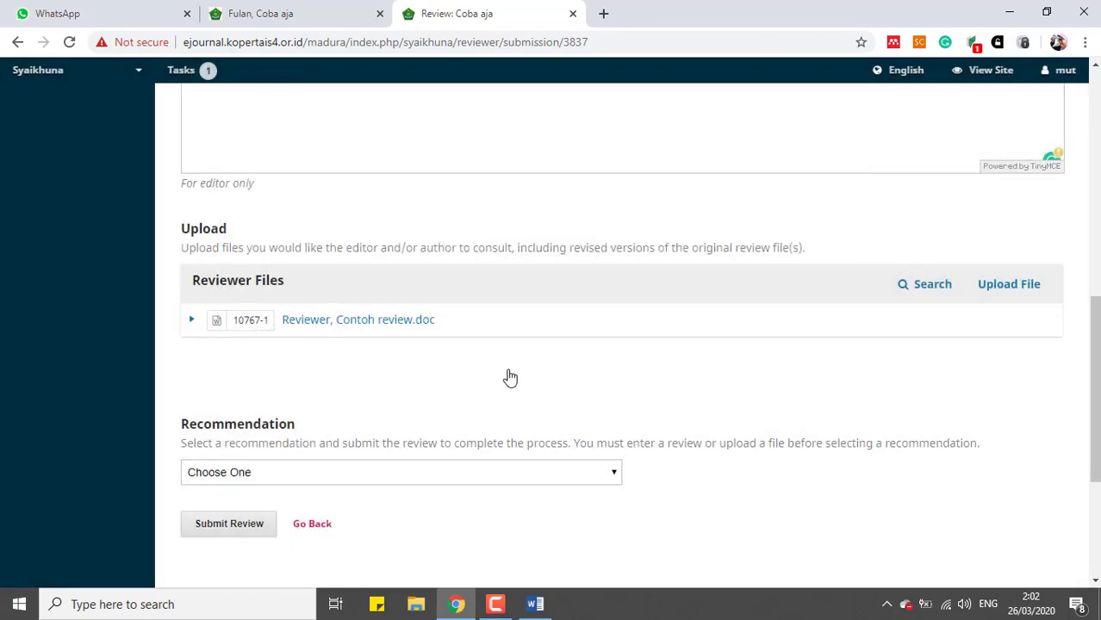
Step: Set the recommendation to Revisions Required, submit the review and confirm the submission
{"action": "scroll", "coordinate": [510, 377], "scroll_direction": "down", "scroll_amount": 3}
{"action": "left_click", "coordinate": [423, 231]}
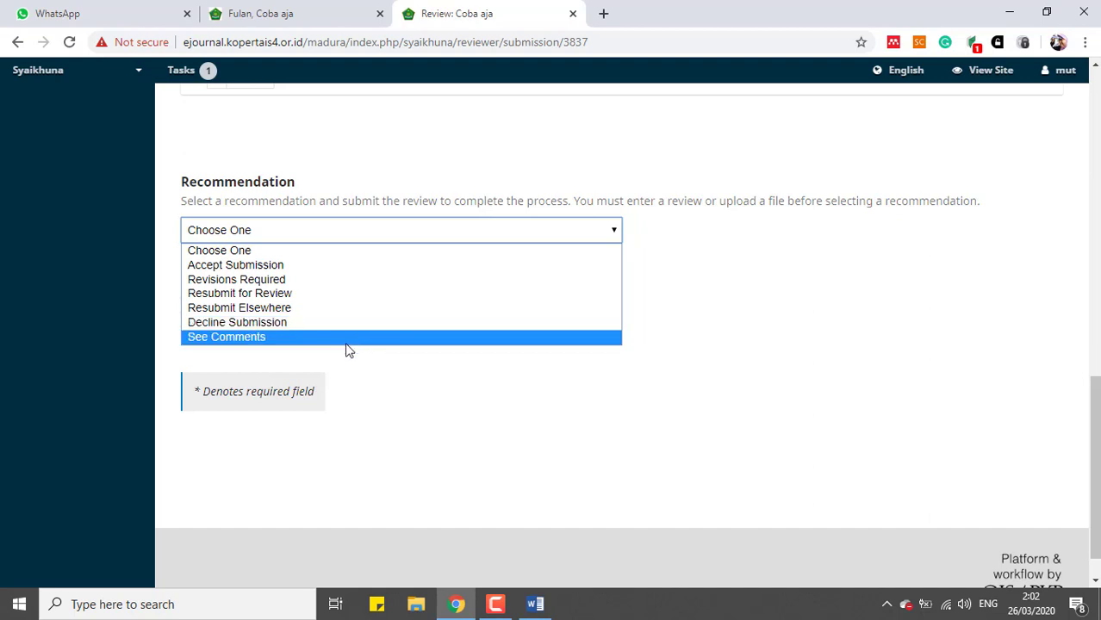
{"action": "left_click", "coordinate": [324, 280]}
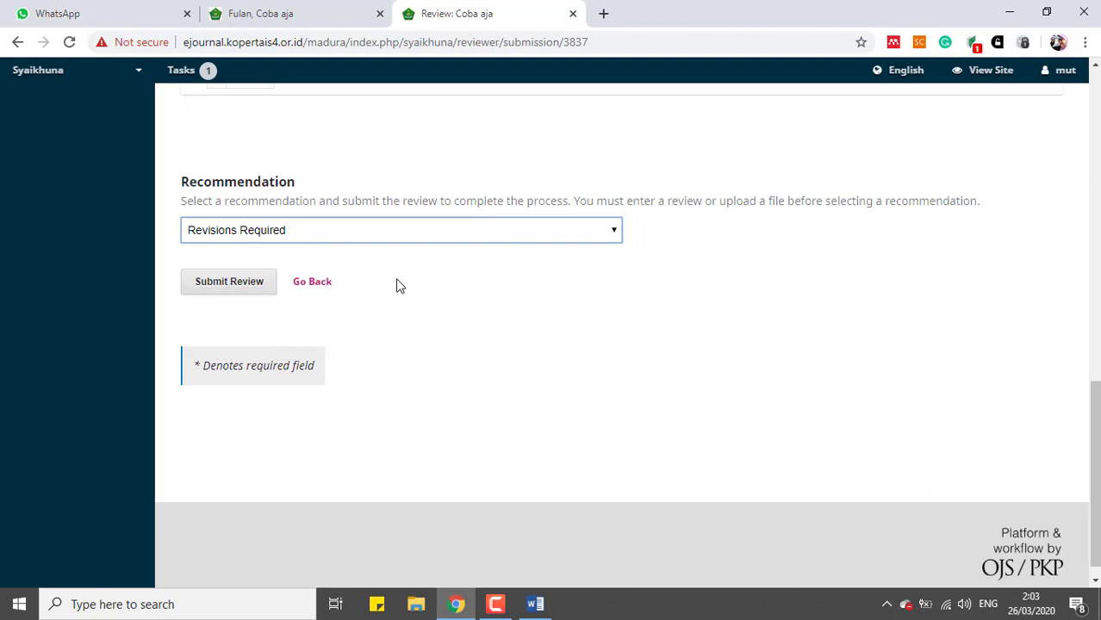
{"action": "left_click", "coordinate": [394, 240]}
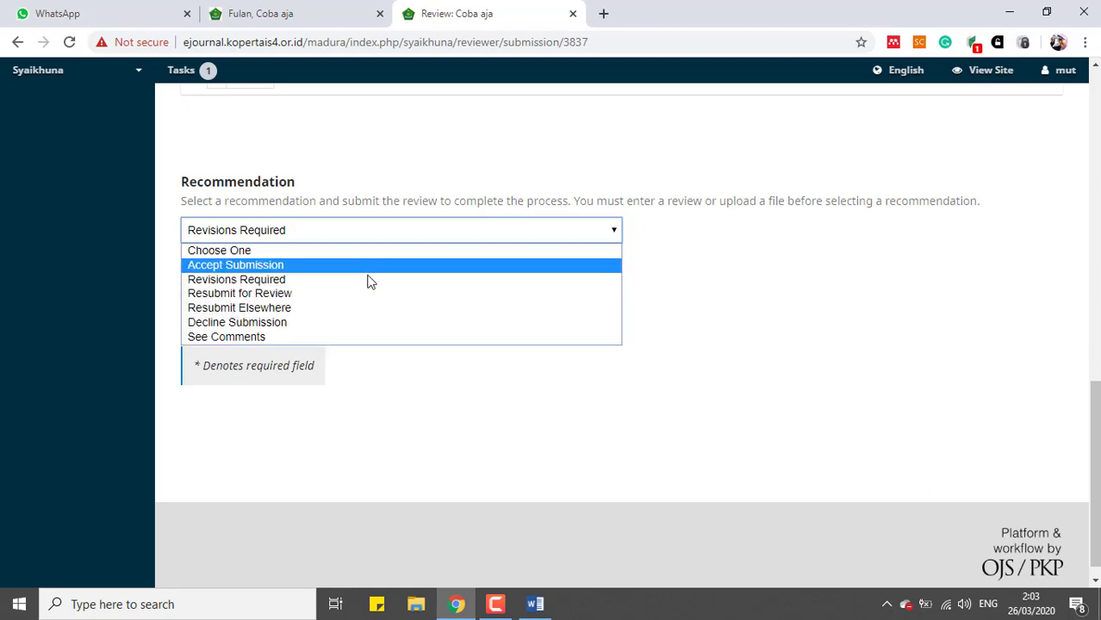
{"action": "left_click", "coordinate": [385, 179]}
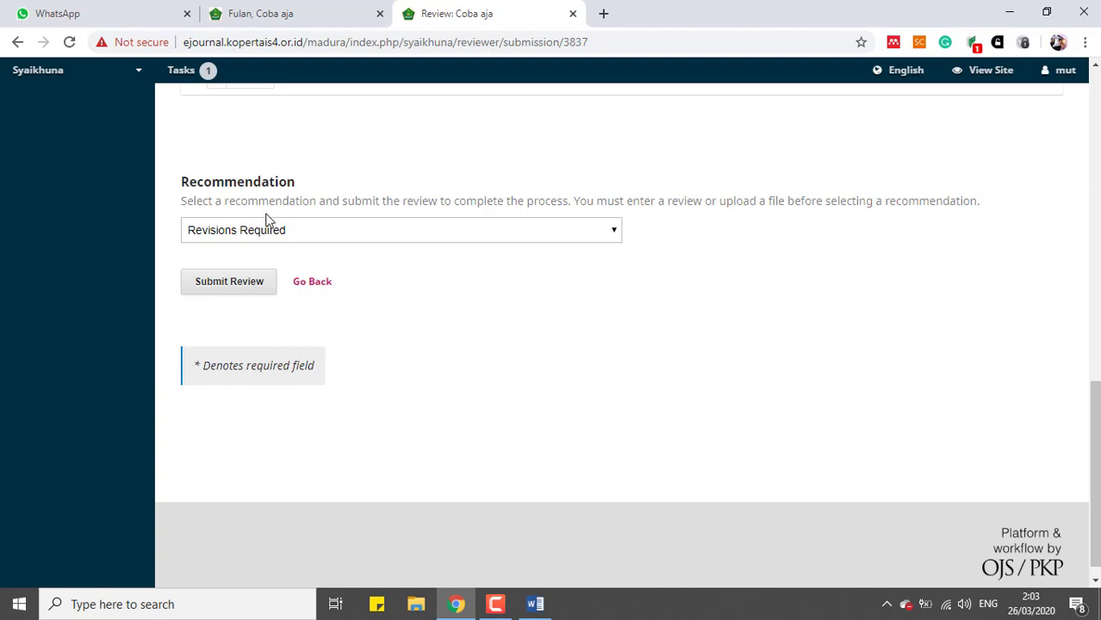
{"action": "left_click", "coordinate": [246, 284]}
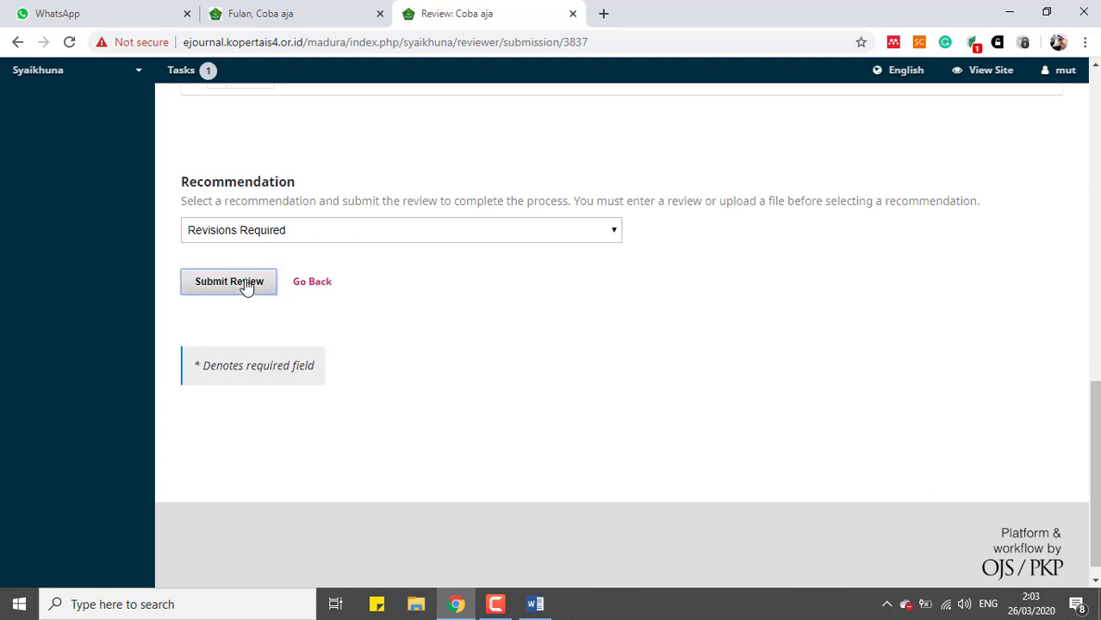
{"action": "left_click", "coordinate": [388, 203]}
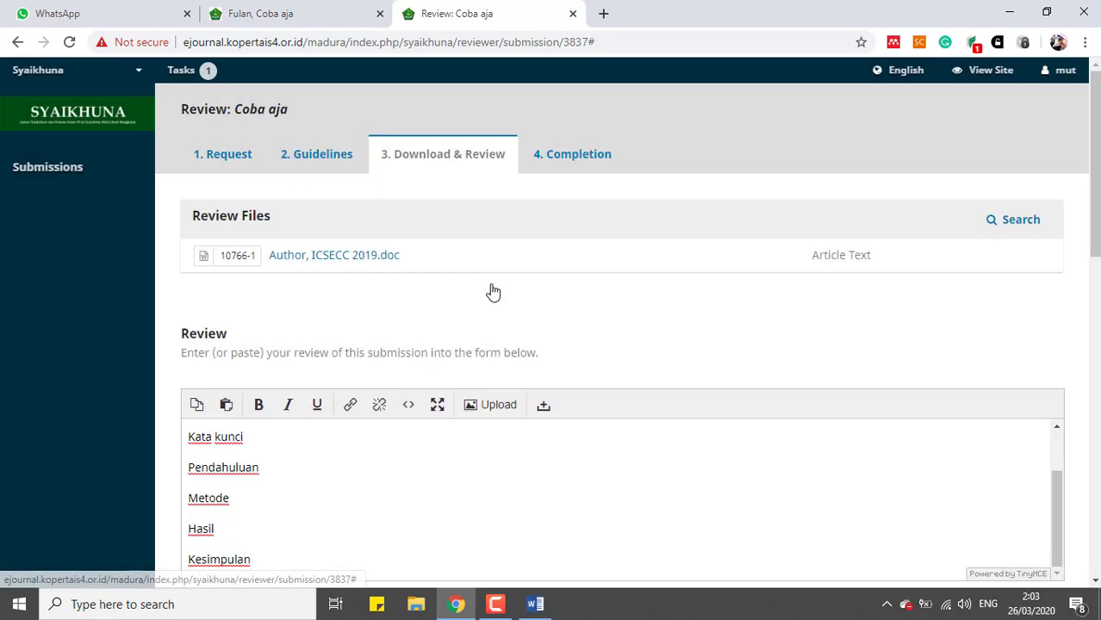